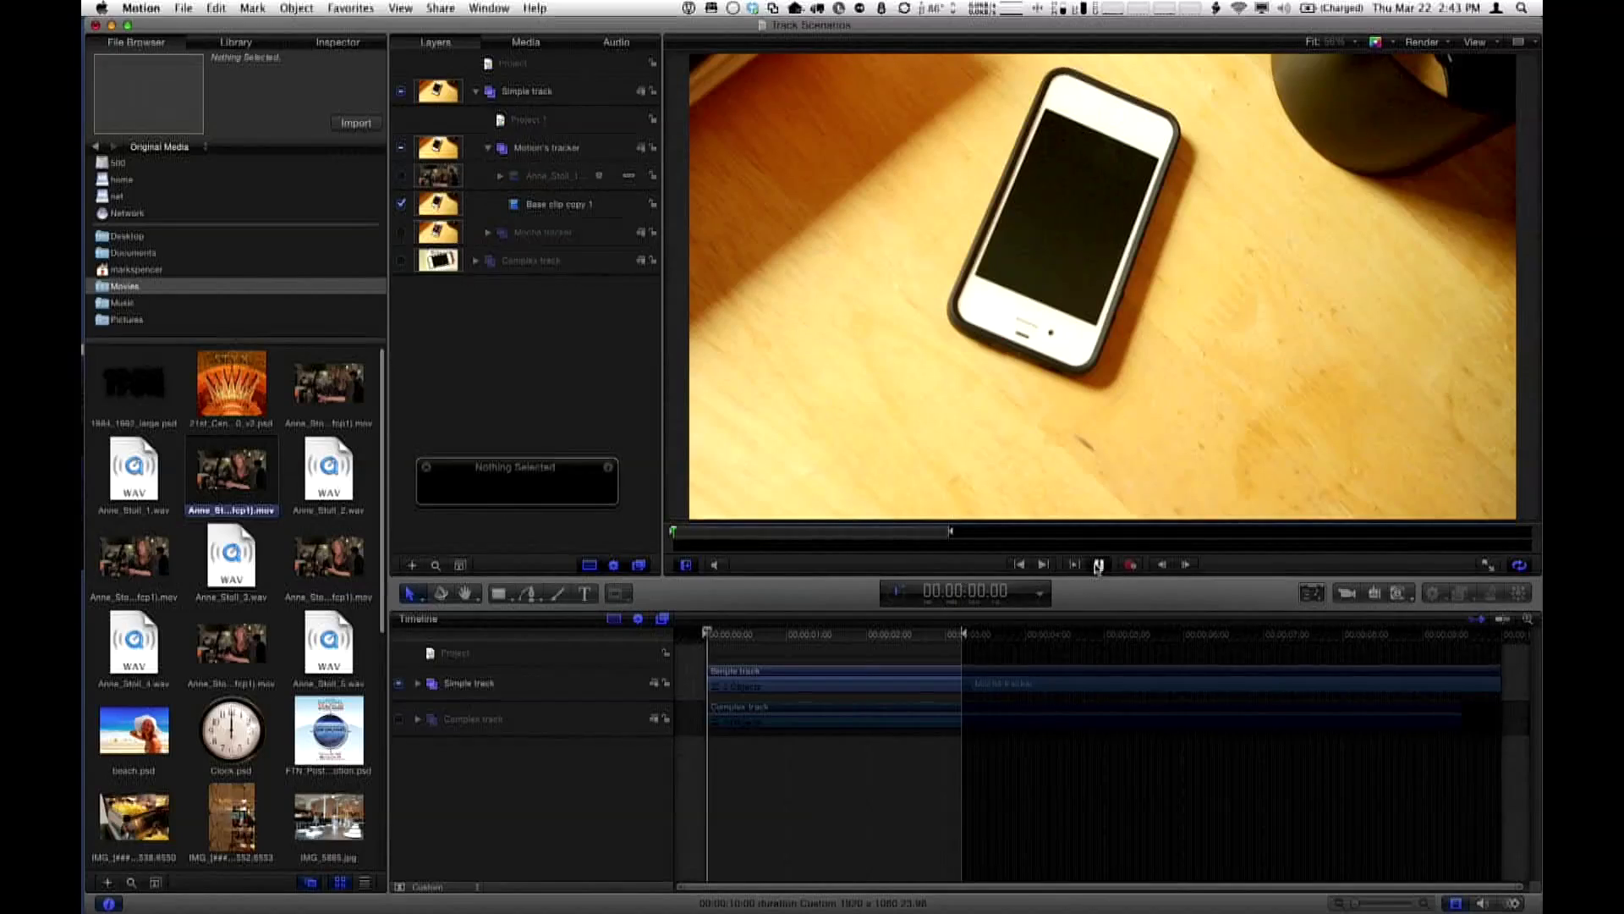
Play the phone footage, stop it, and return to the first frame
{"action": "left_click", "coordinate": [1098, 565]}
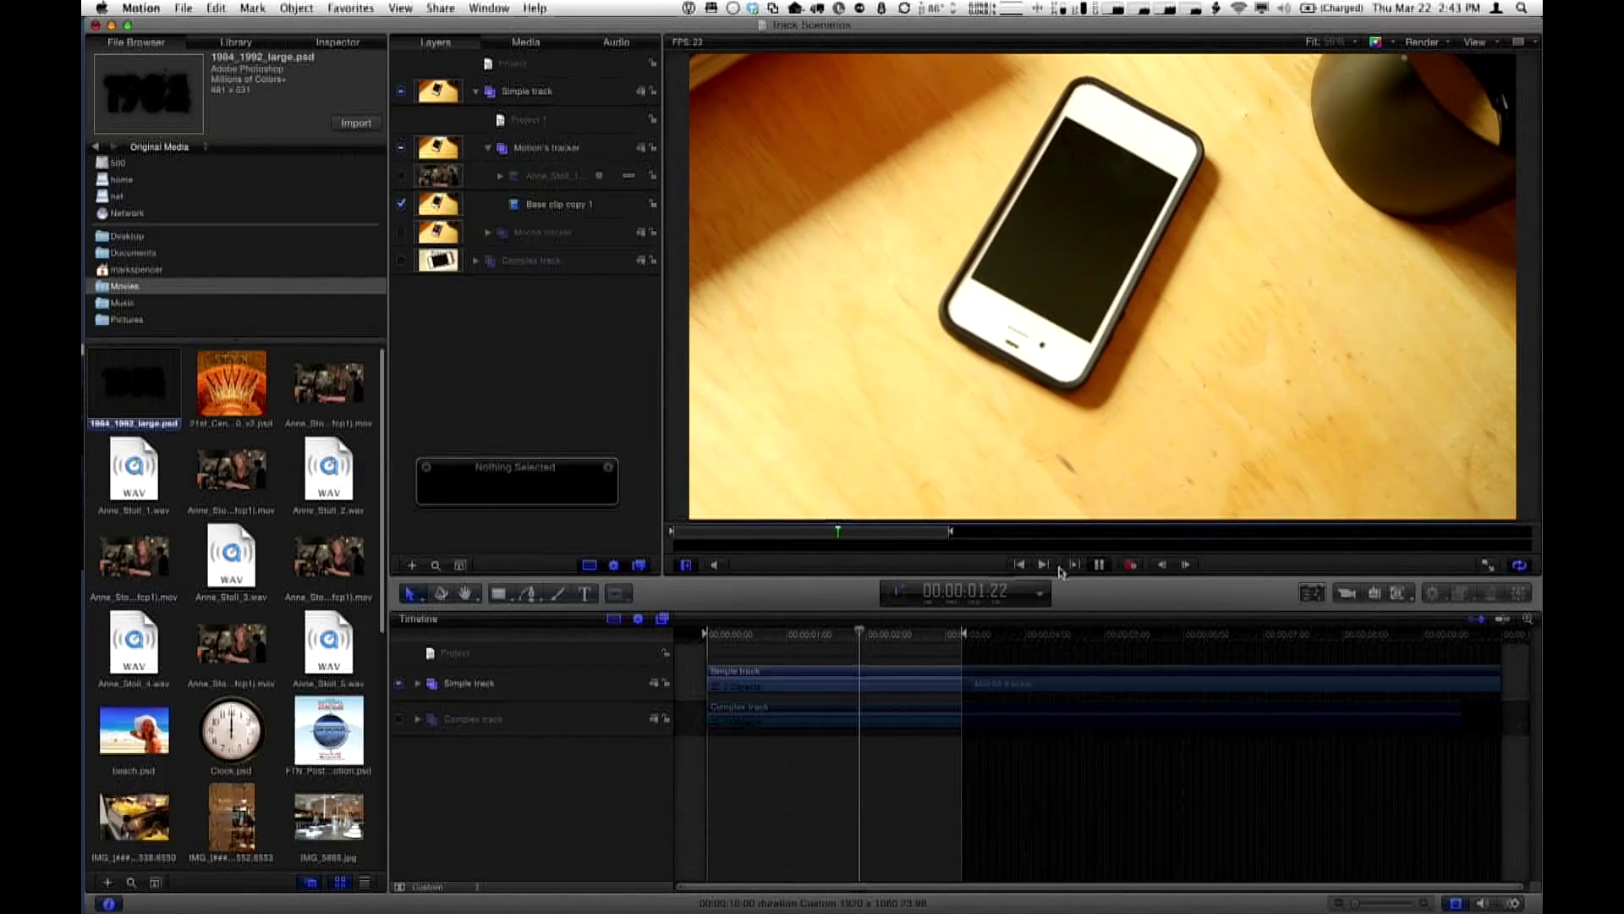
{"action": "left_click", "coordinate": [1099, 565]}
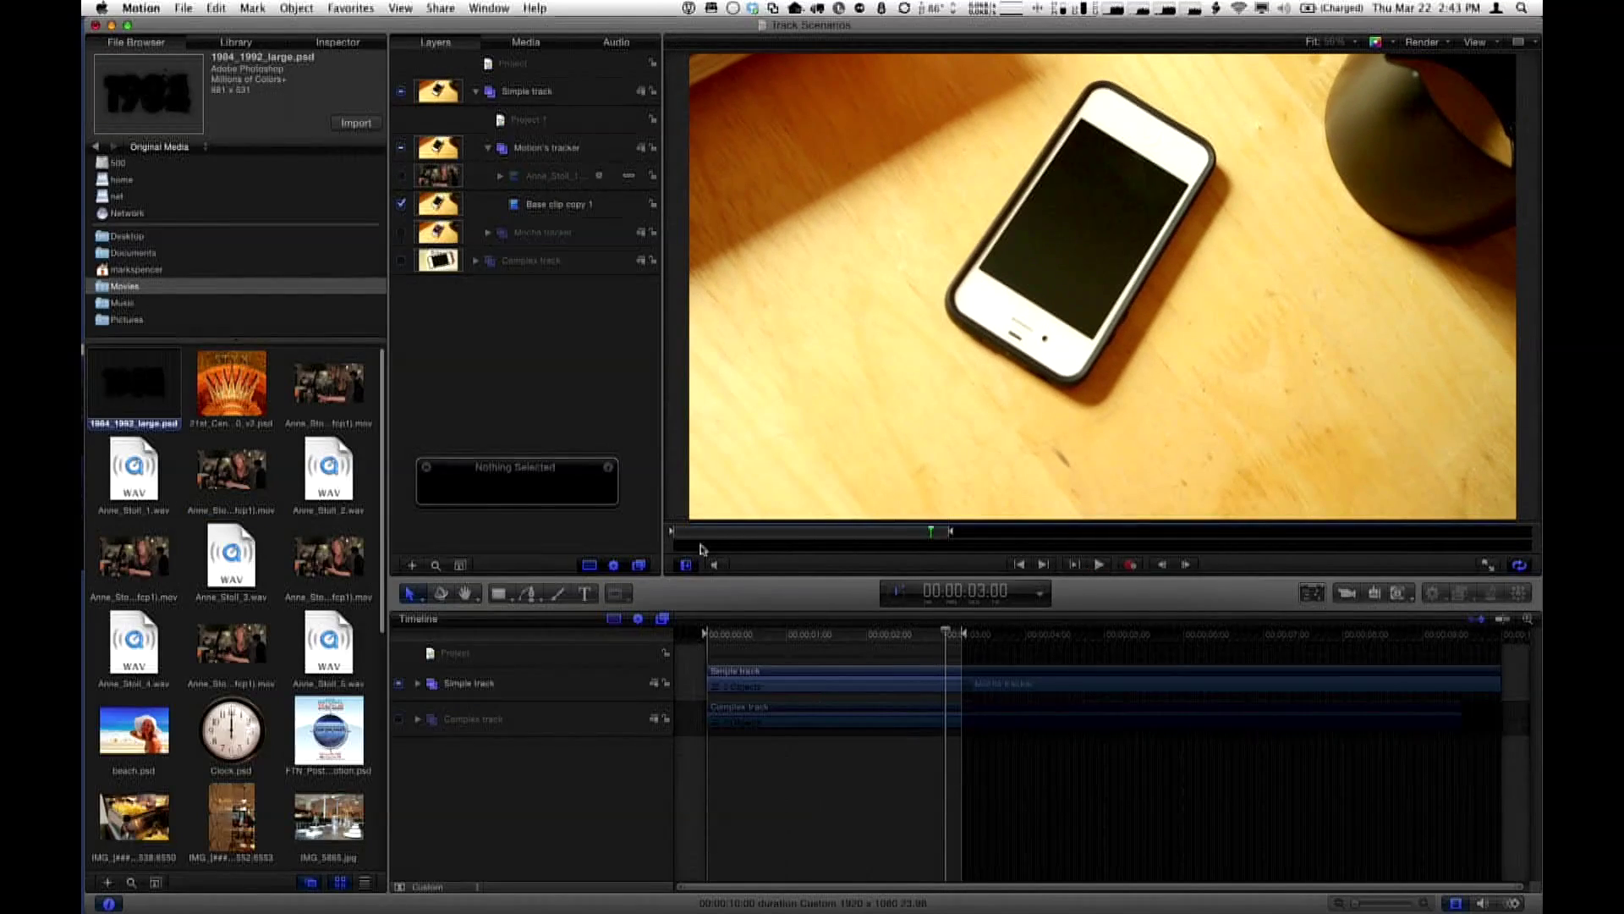
{"action": "left_click_drag", "start_coordinate": [706, 535], "coordinate": [662, 536]}
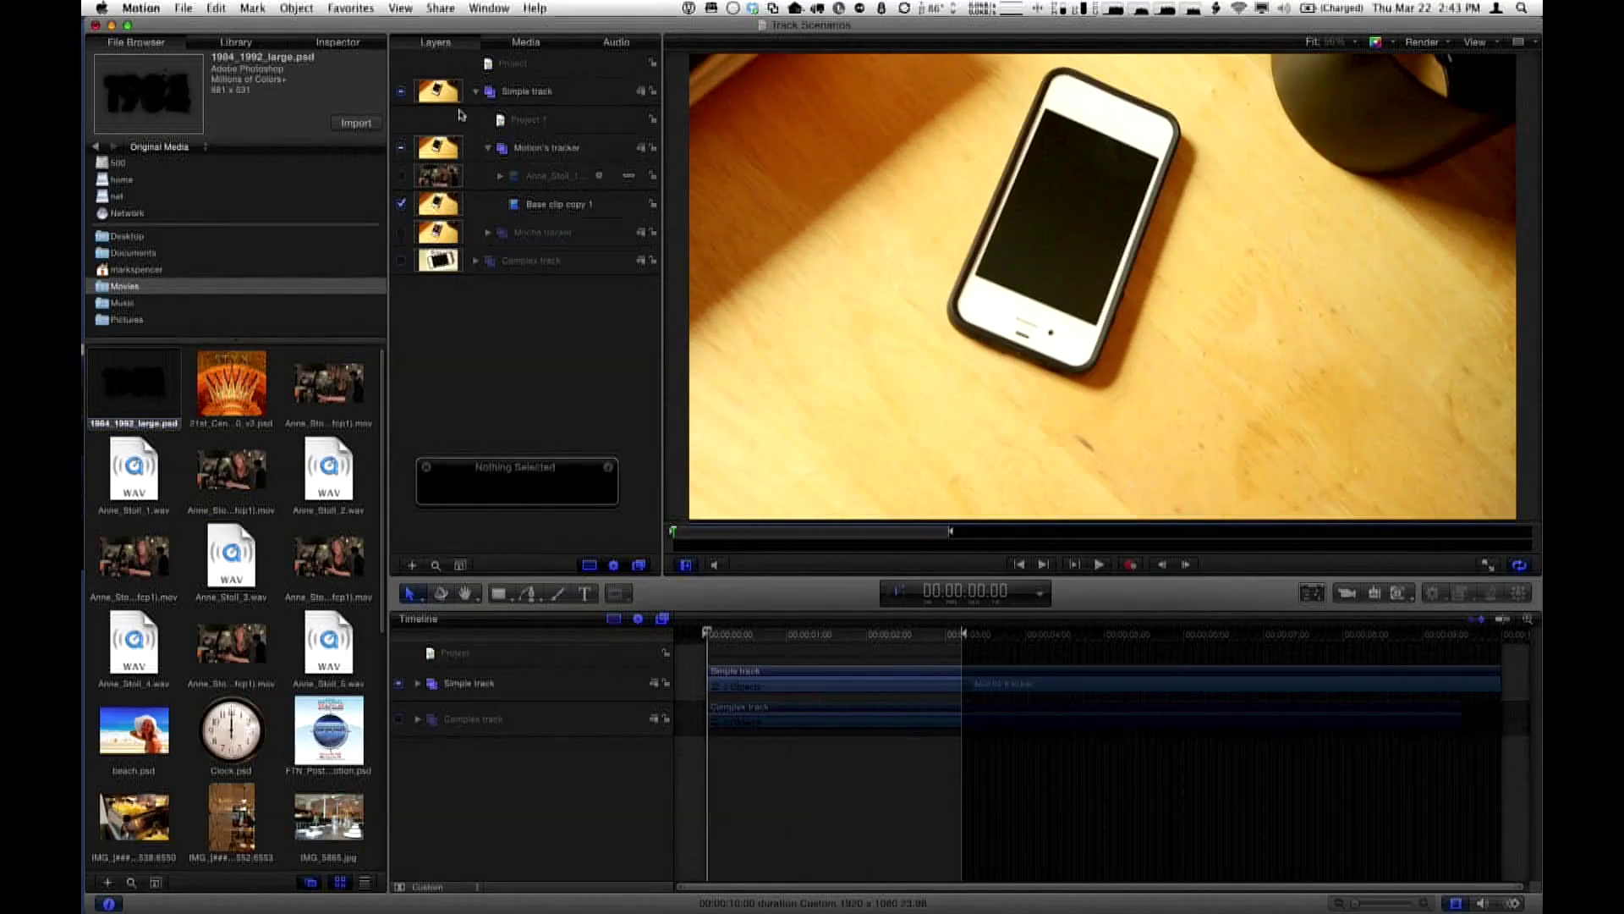
{"action": "left_click", "coordinate": [499, 177]}
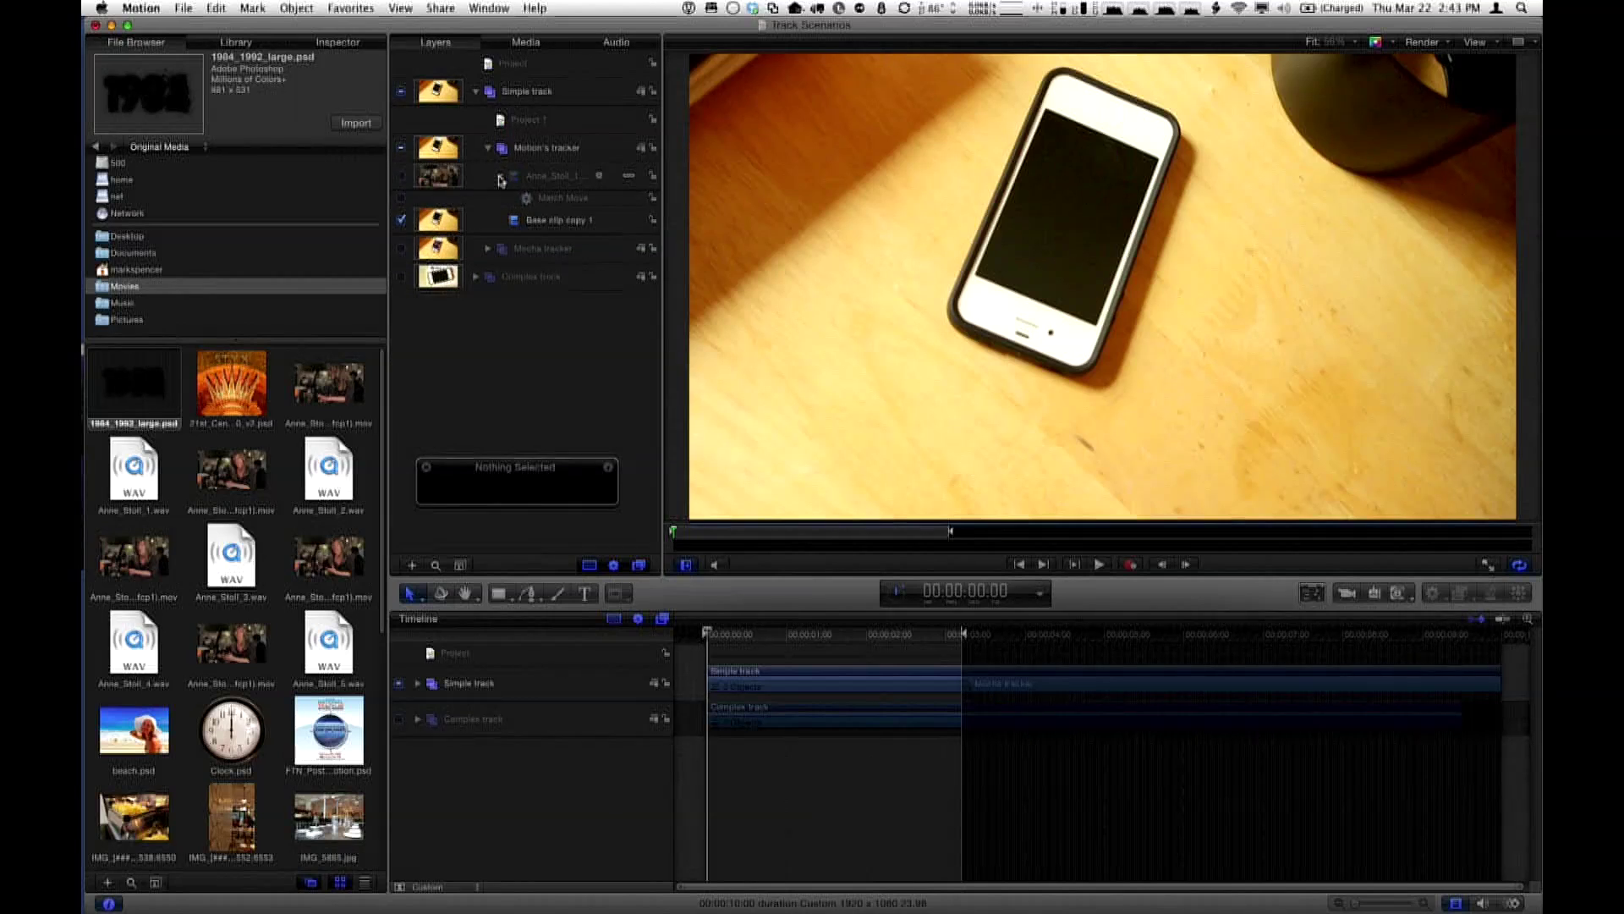
{"action": "left_click", "coordinate": [402, 175]}
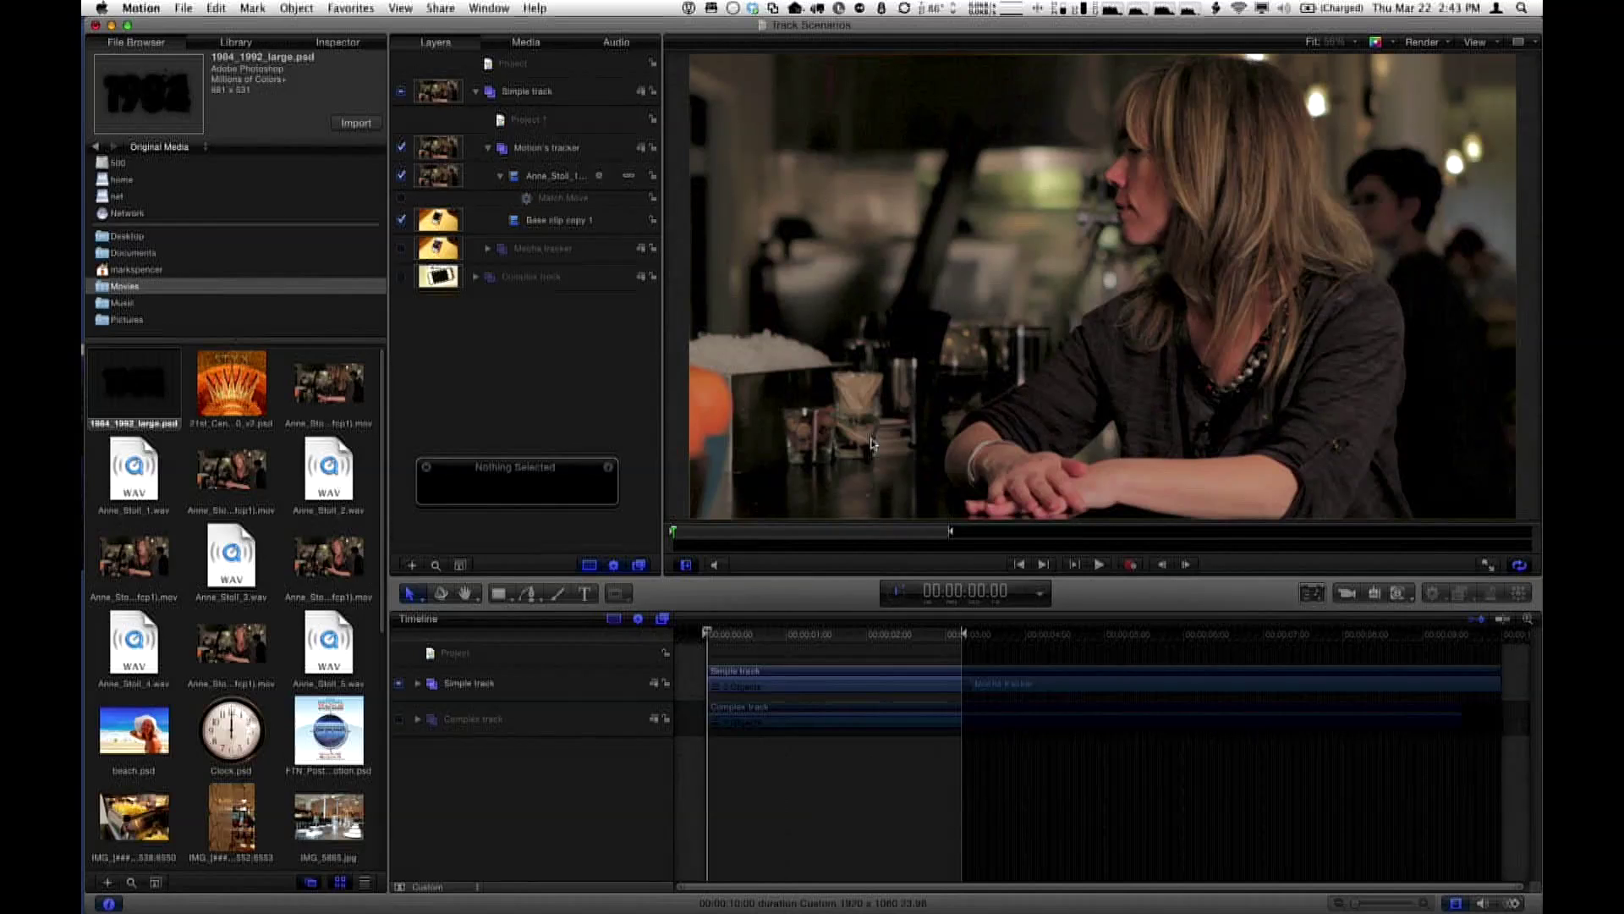
{"action": "left_click_drag", "start_coordinate": [896, 542], "coordinate": [829, 542]}
{"action": "left_click_drag", "start_coordinate": [689, 539], "coordinate": [669, 538]}
Select and enable the Match Move behaviour, moving its HUD out of the way
{"action": "left_click", "coordinate": [560, 201]}
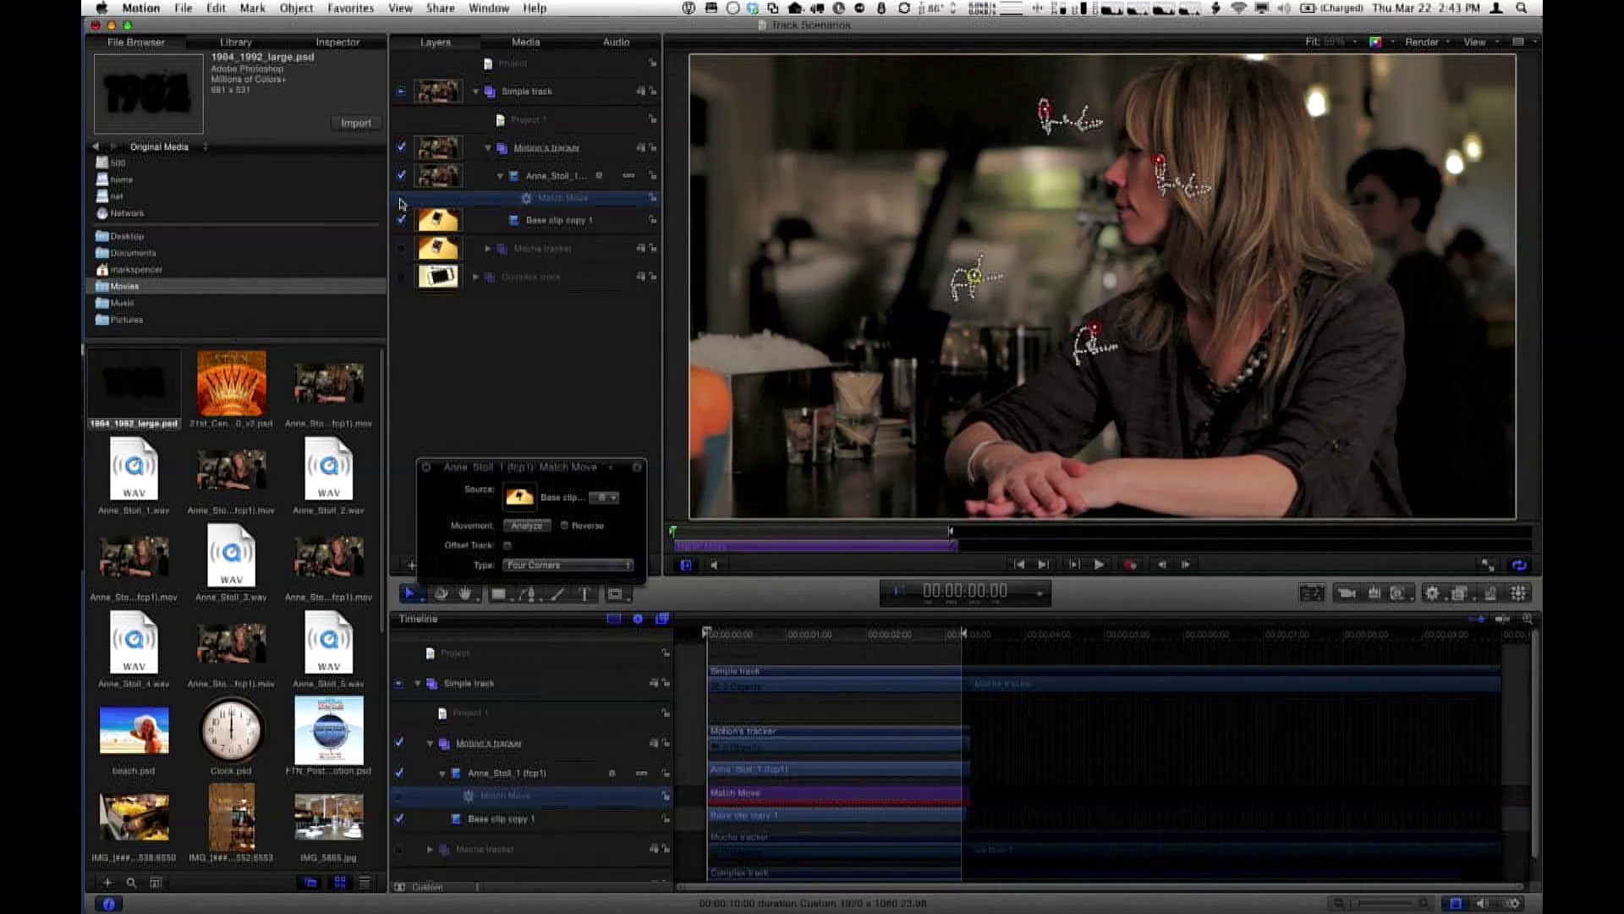
{"action": "left_click", "coordinate": [402, 199]}
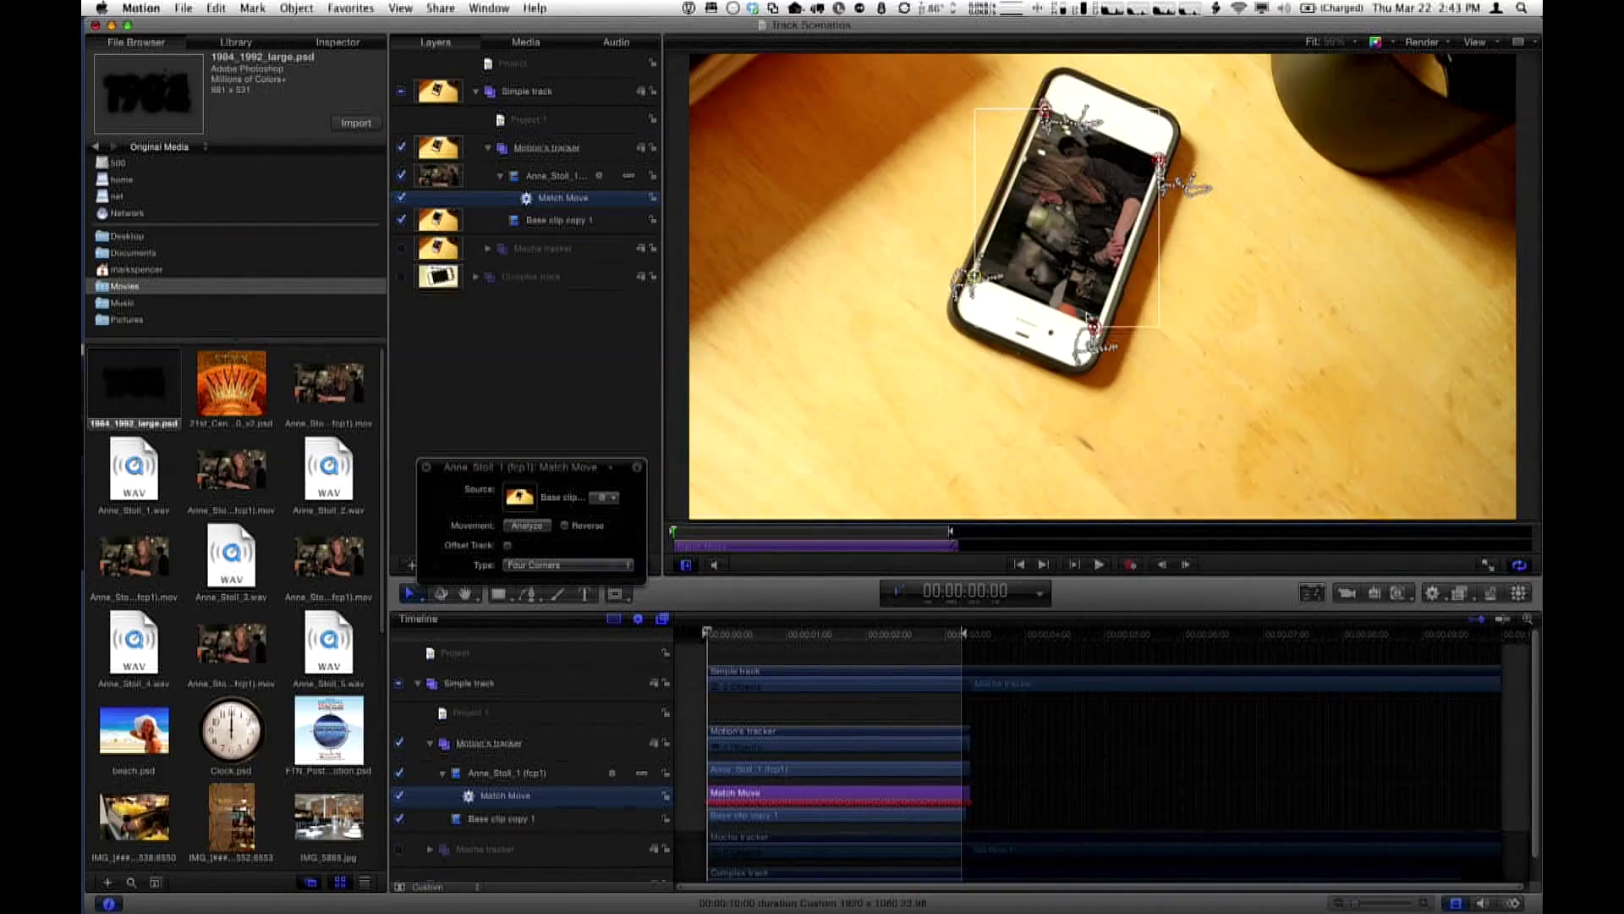
{"action": "left_click_drag", "start_coordinate": [585, 469], "coordinate": [646, 324]}
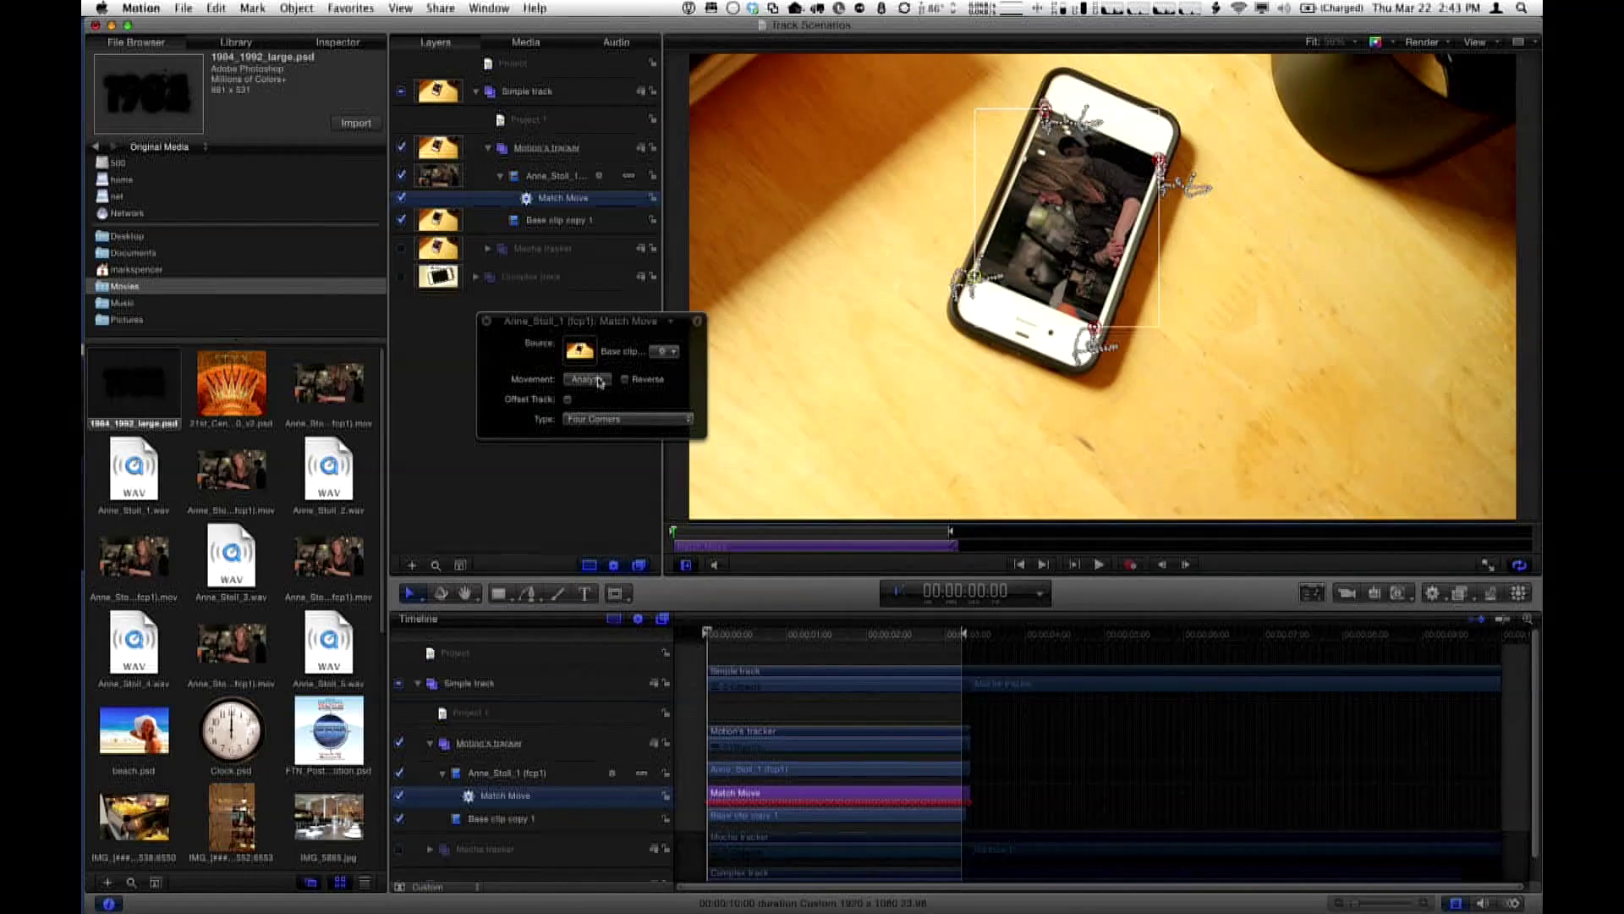
{"action": "left_click_drag", "start_coordinate": [637, 332], "coordinate": [528, 338]}
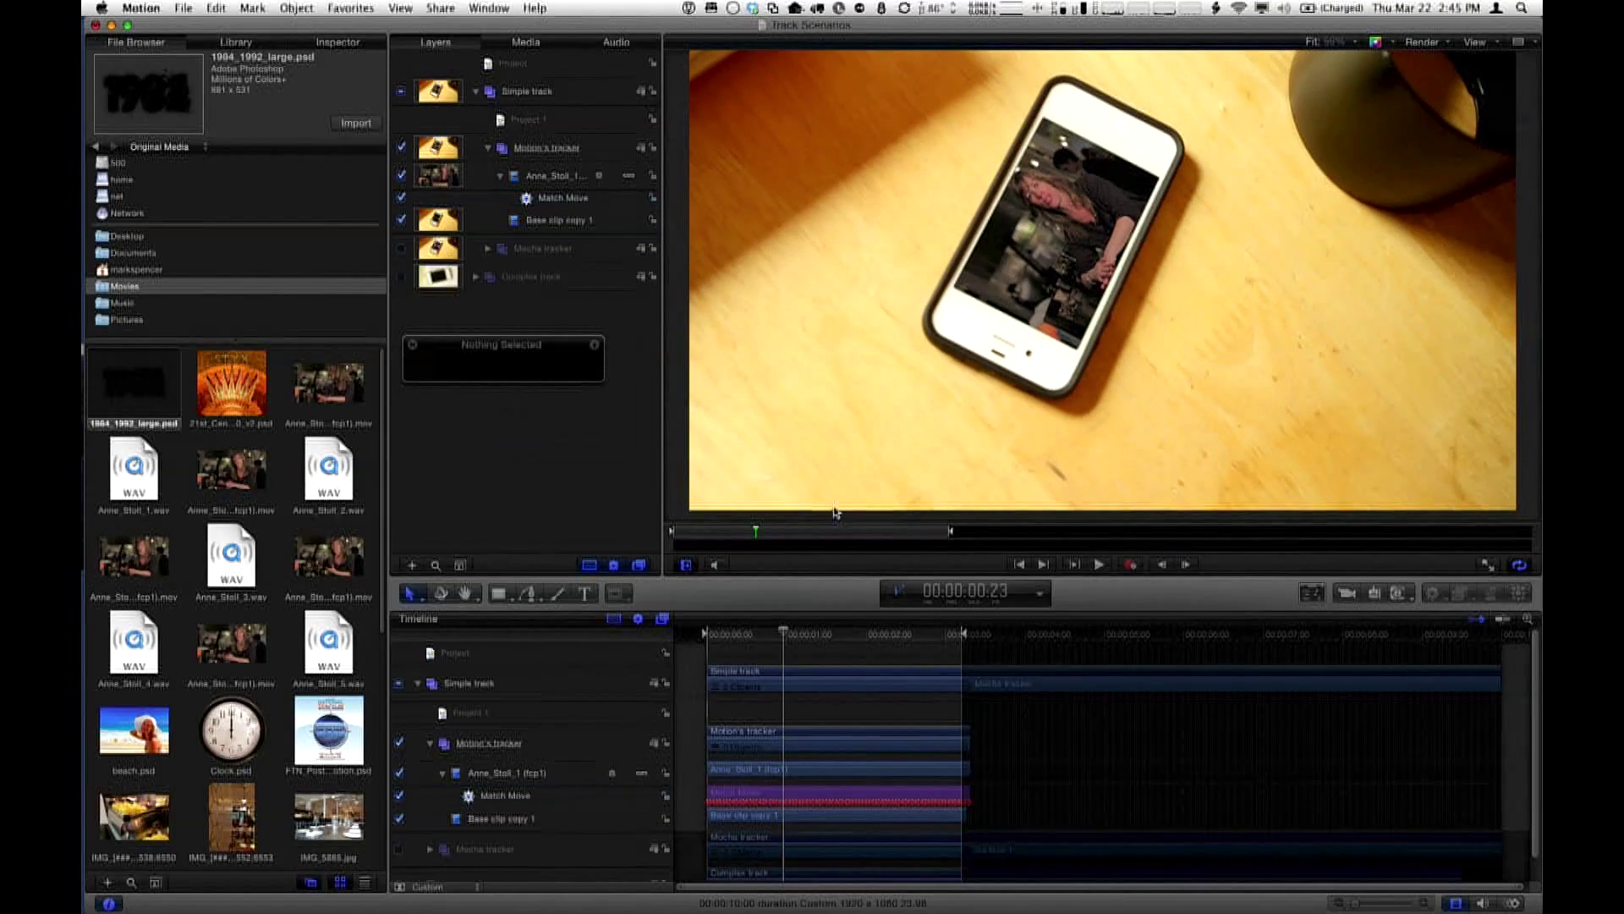
Scrub through the Simple track interview-in-phone composite and collapse the Simple track group
{"action": "left_click_drag", "start_coordinate": [755, 538], "coordinate": [825, 535]}
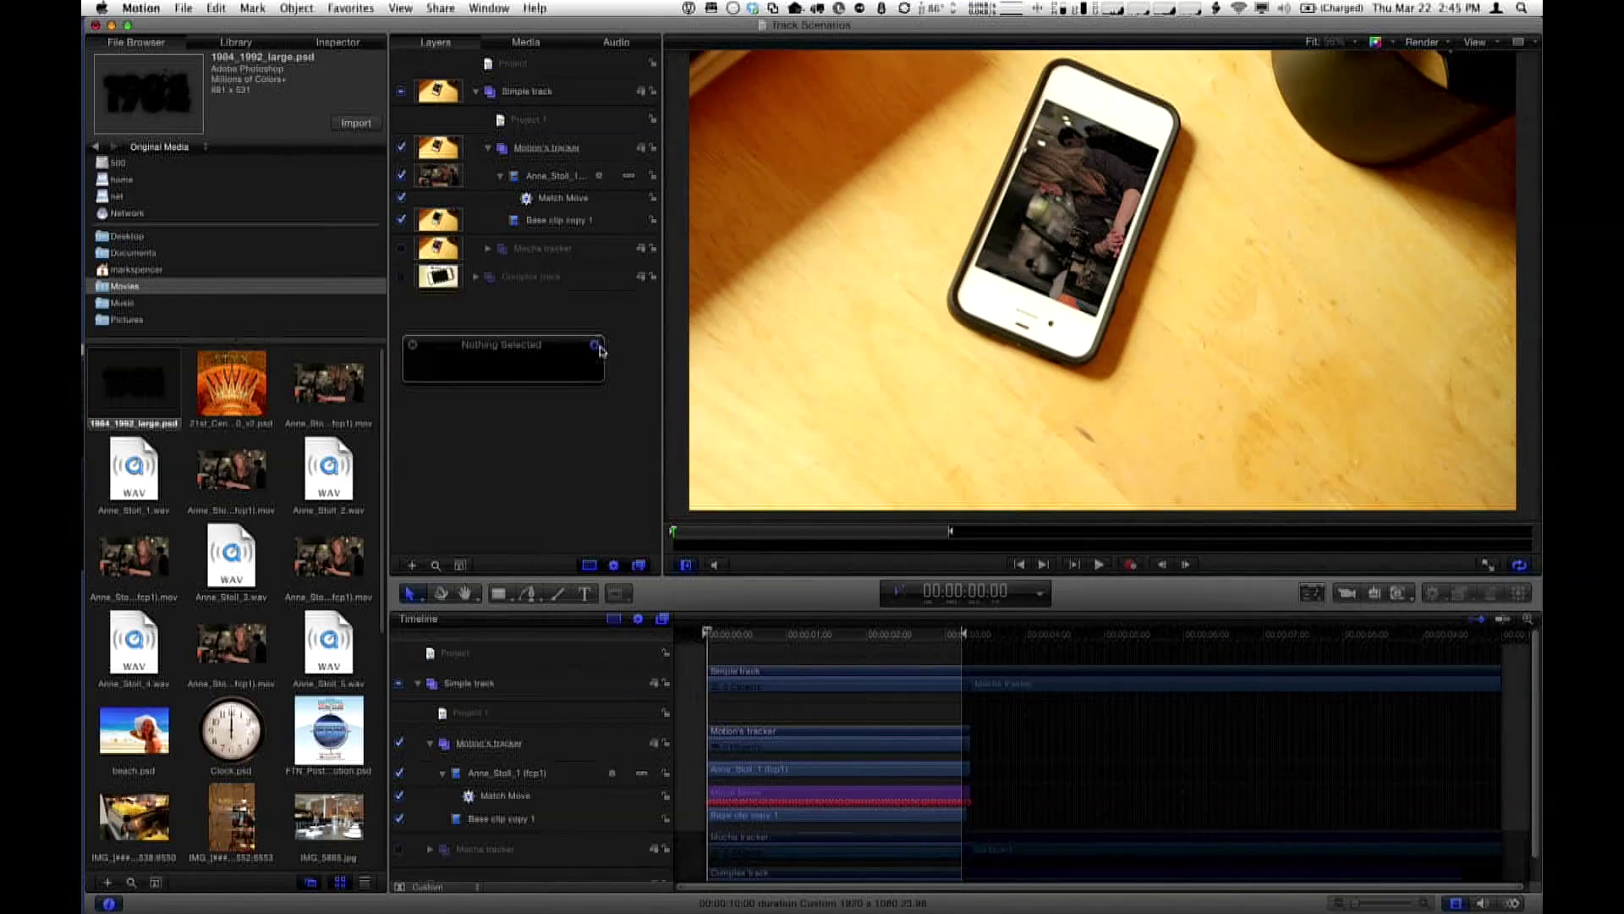
{"action": "left_click", "coordinate": [474, 93]}
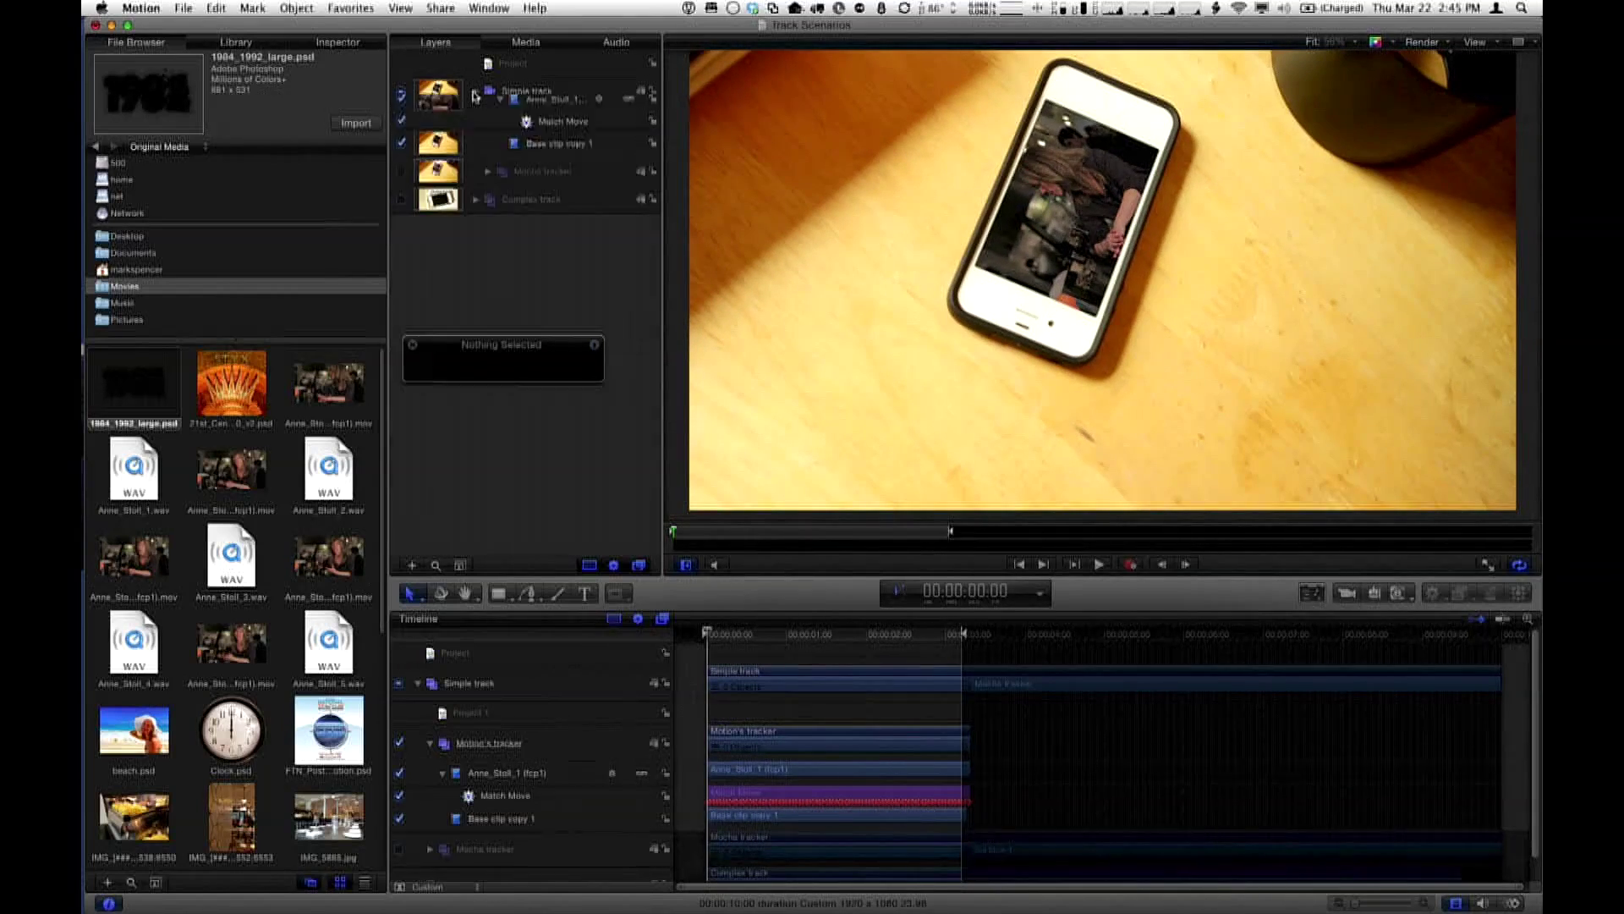
Switch off Simple track, switch on Complex track, and expand it and Motion - off and blur
{"action": "left_click", "coordinate": [401, 92]}
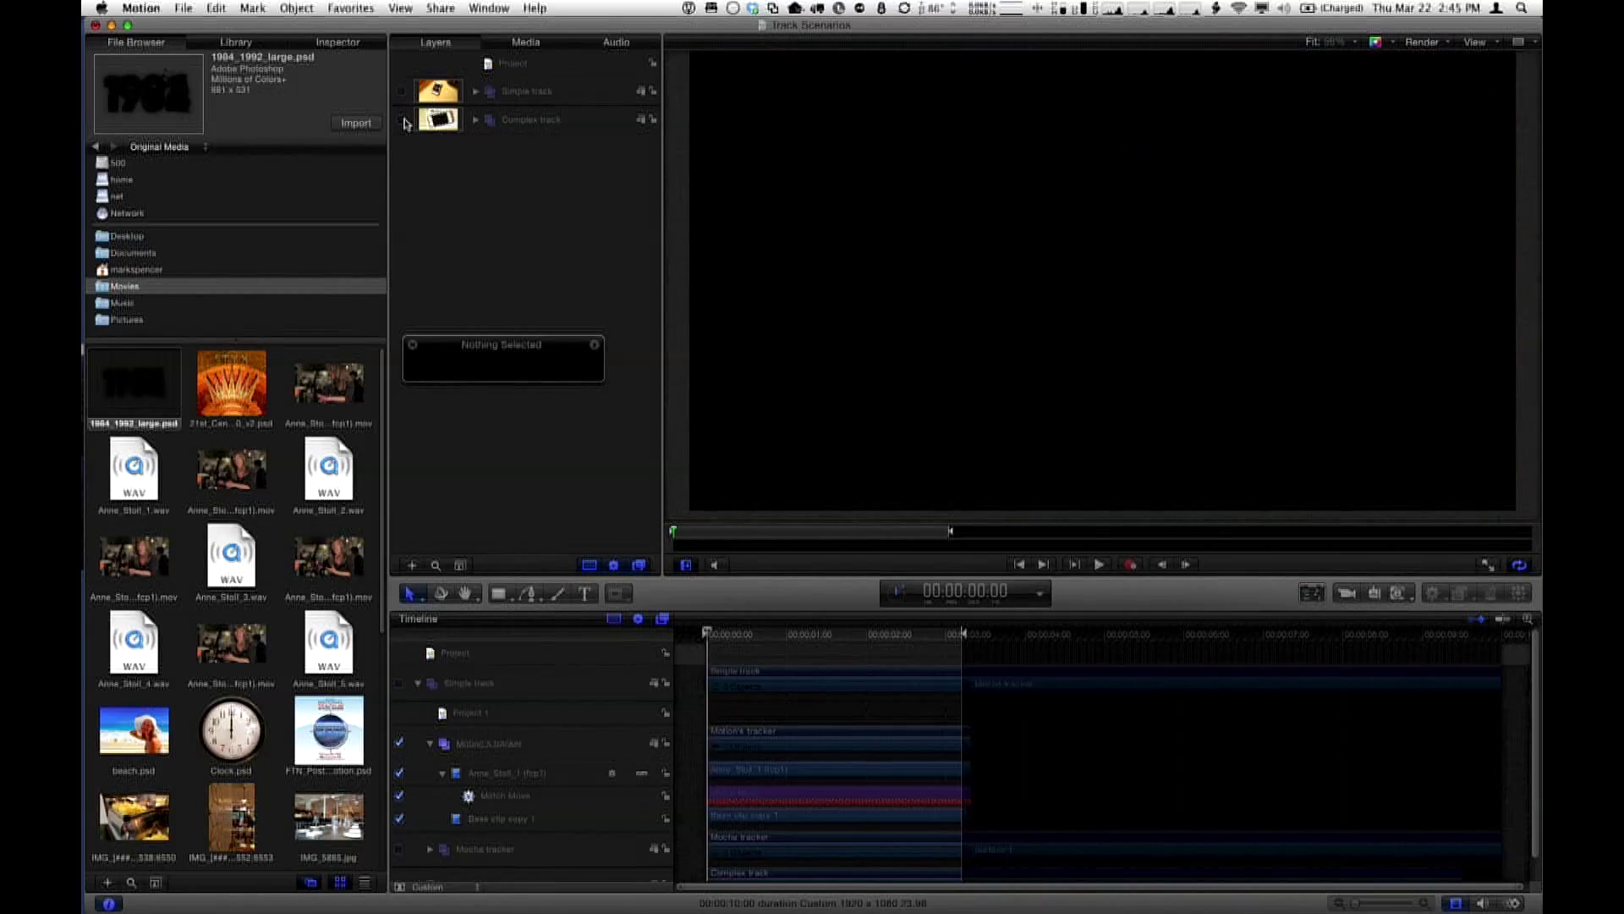
{"action": "left_click", "coordinate": [402, 120]}
{"action": "left_click", "coordinate": [475, 120]}
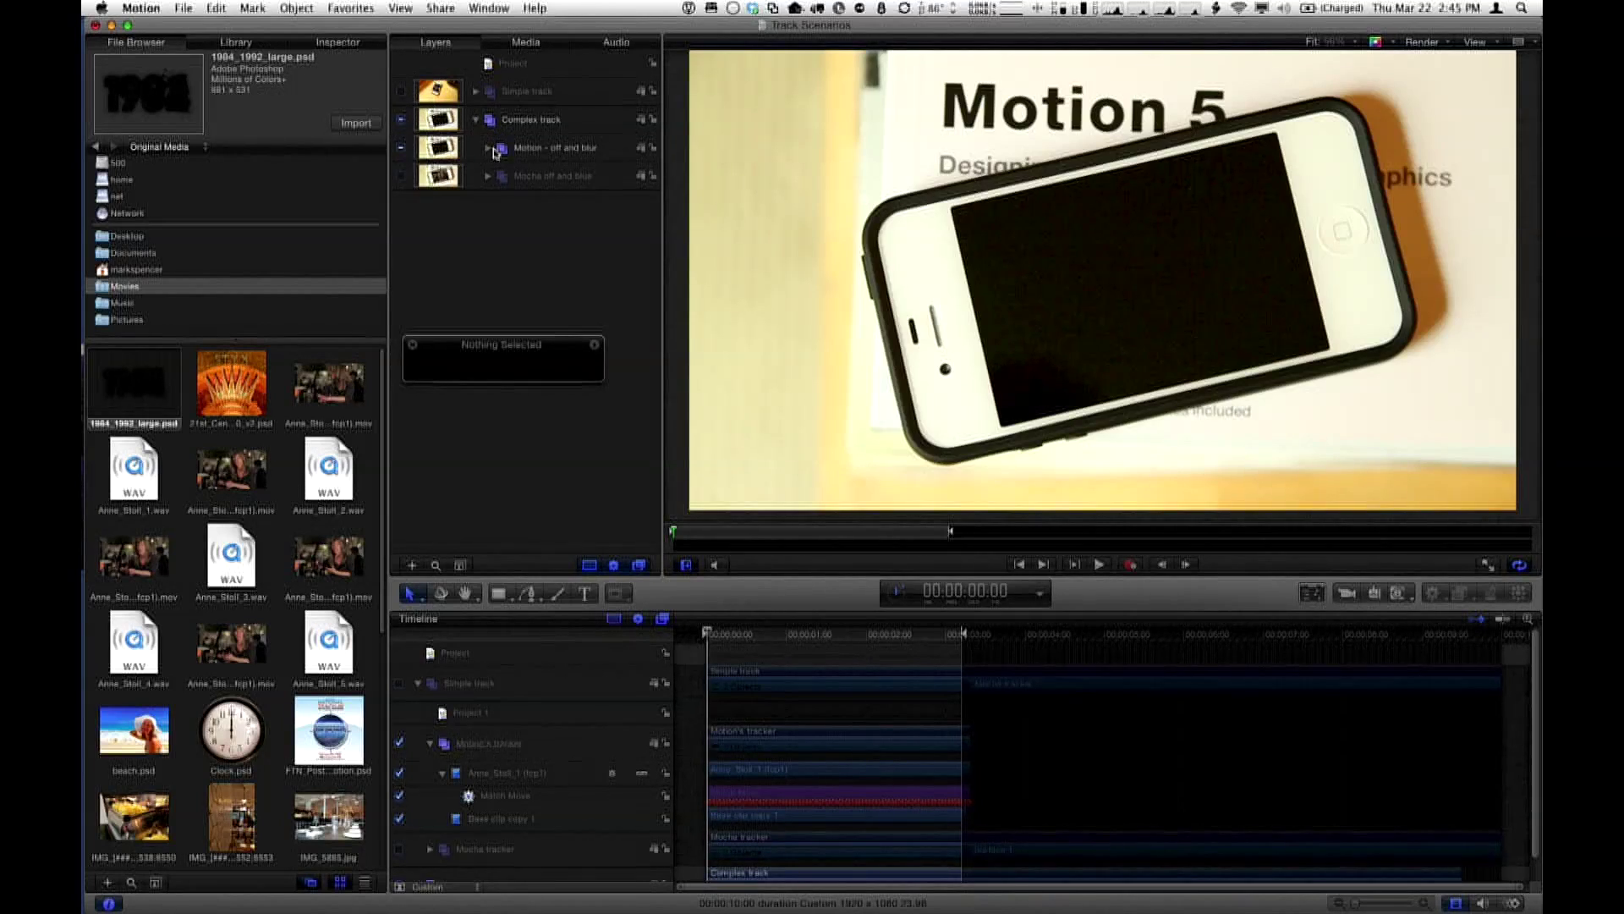
{"action": "left_click", "coordinate": [487, 149]}
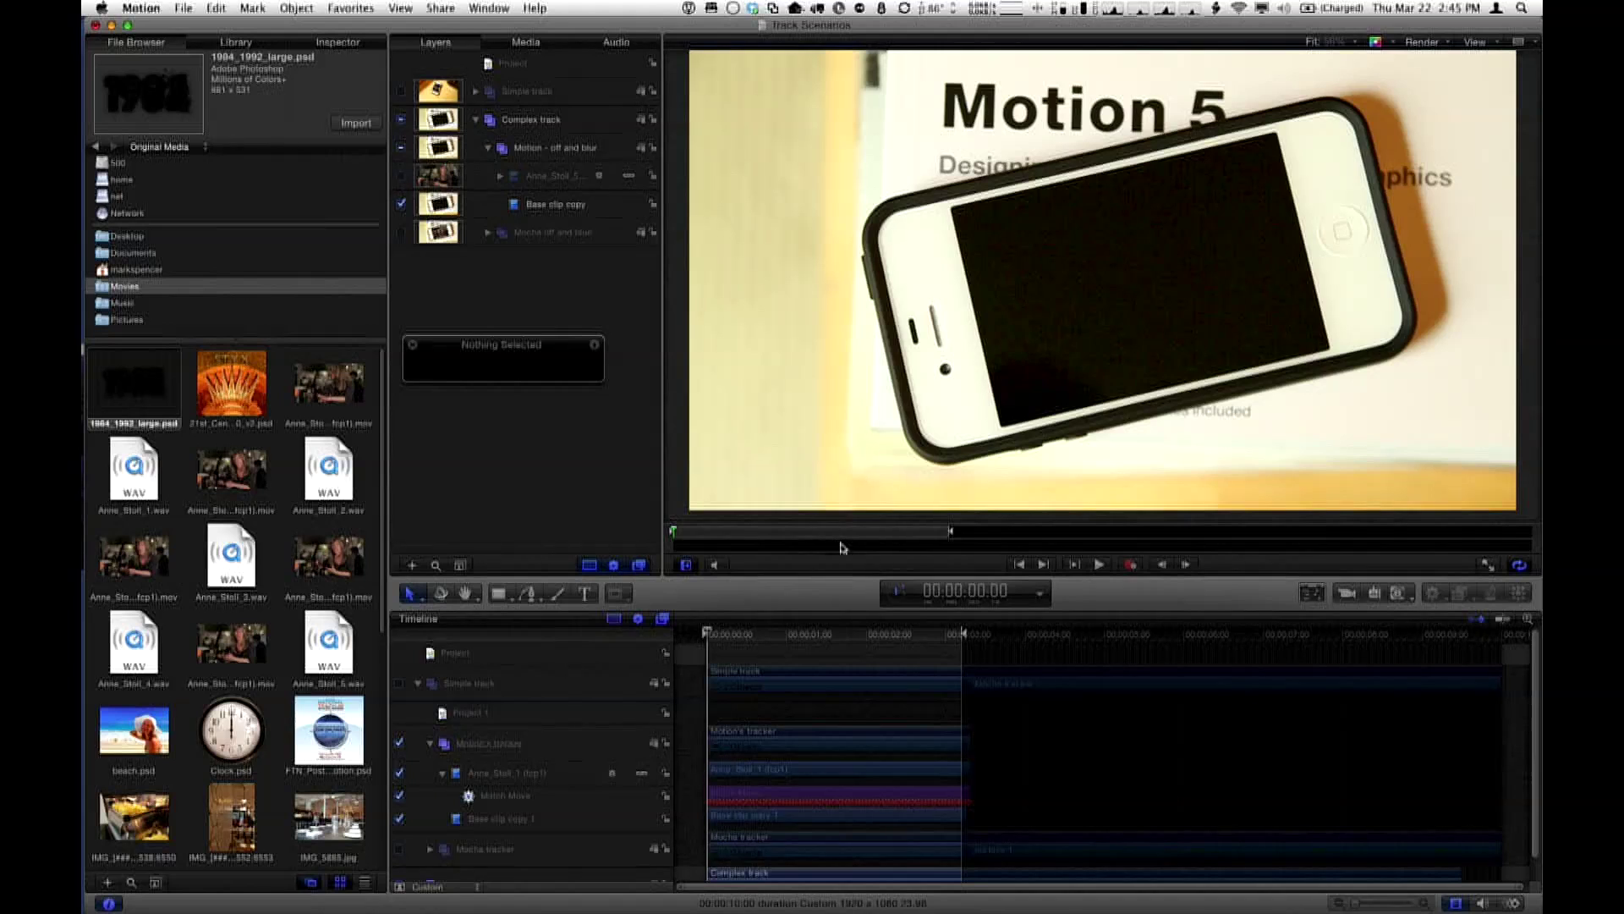
End the play range near six seconds, play it, and expand the Anne_Stoll_5 clip's behaviours
{"action": "left_click_drag", "start_coordinate": [917, 540], "coordinate": [1194, 551]}
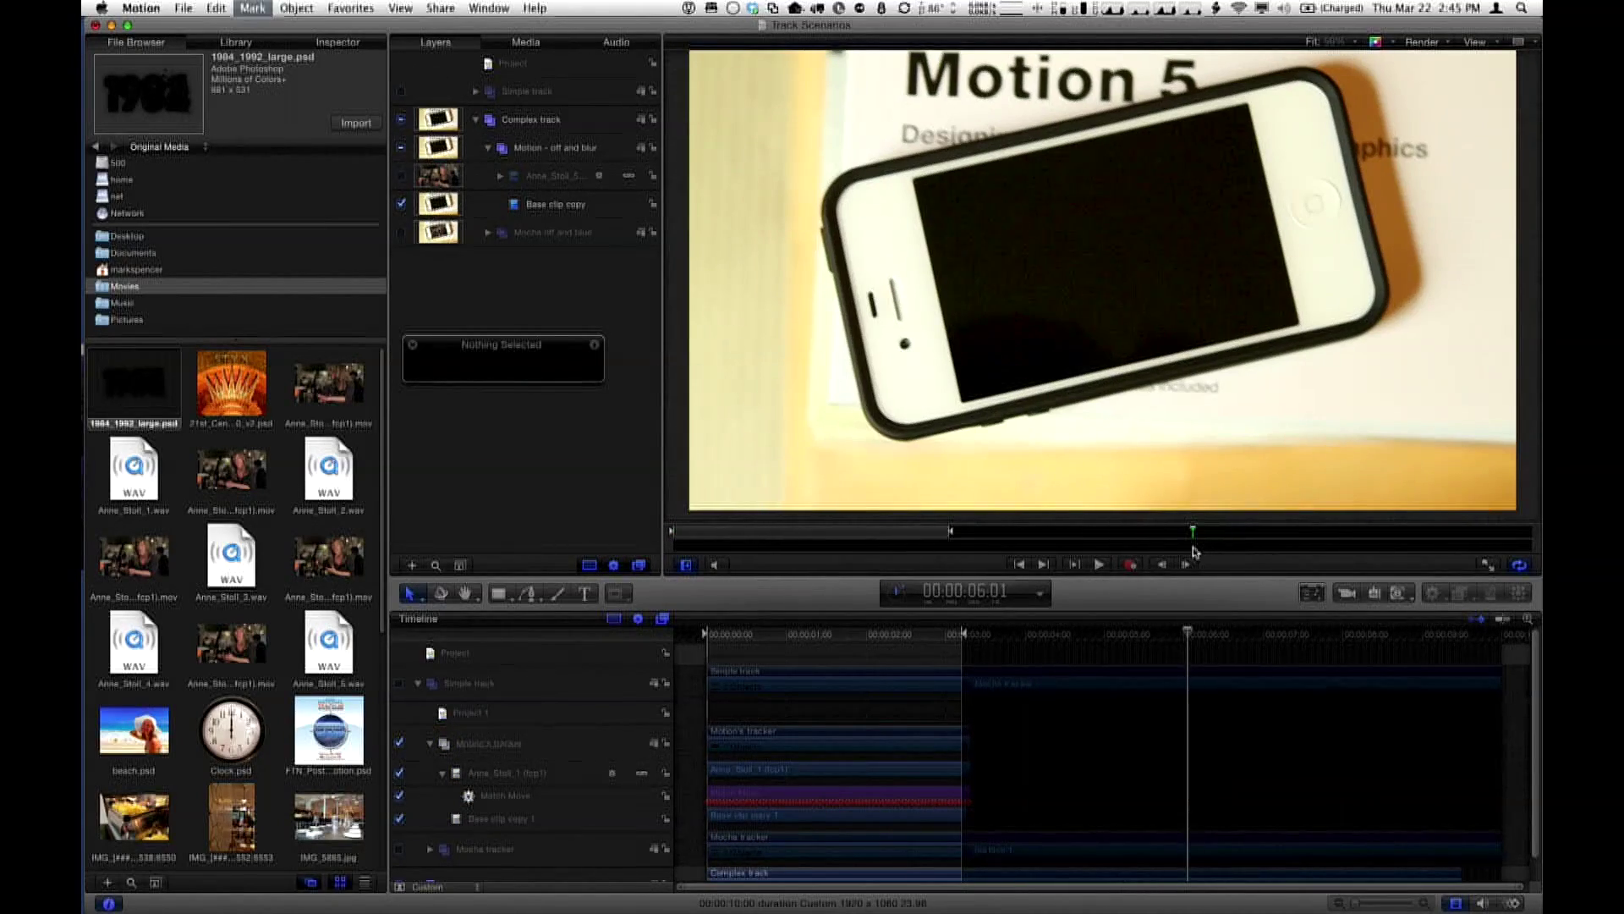
{"action": "key", "text": "alt+super+o"}
{"action": "key", "text": "space"}
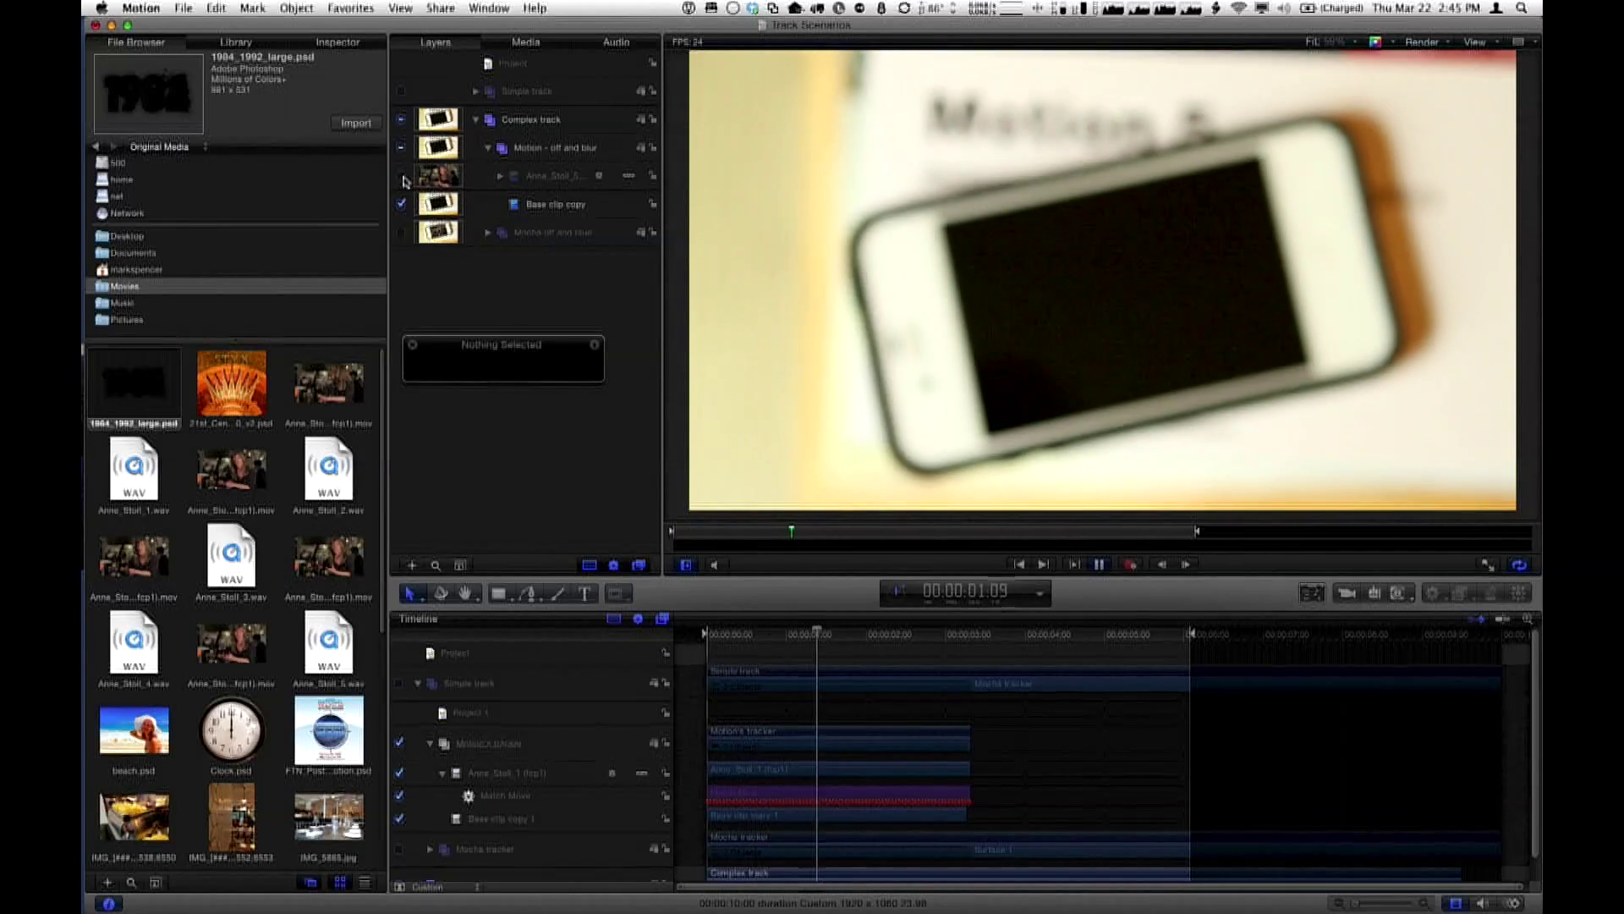
{"action": "left_click", "coordinate": [499, 175]}
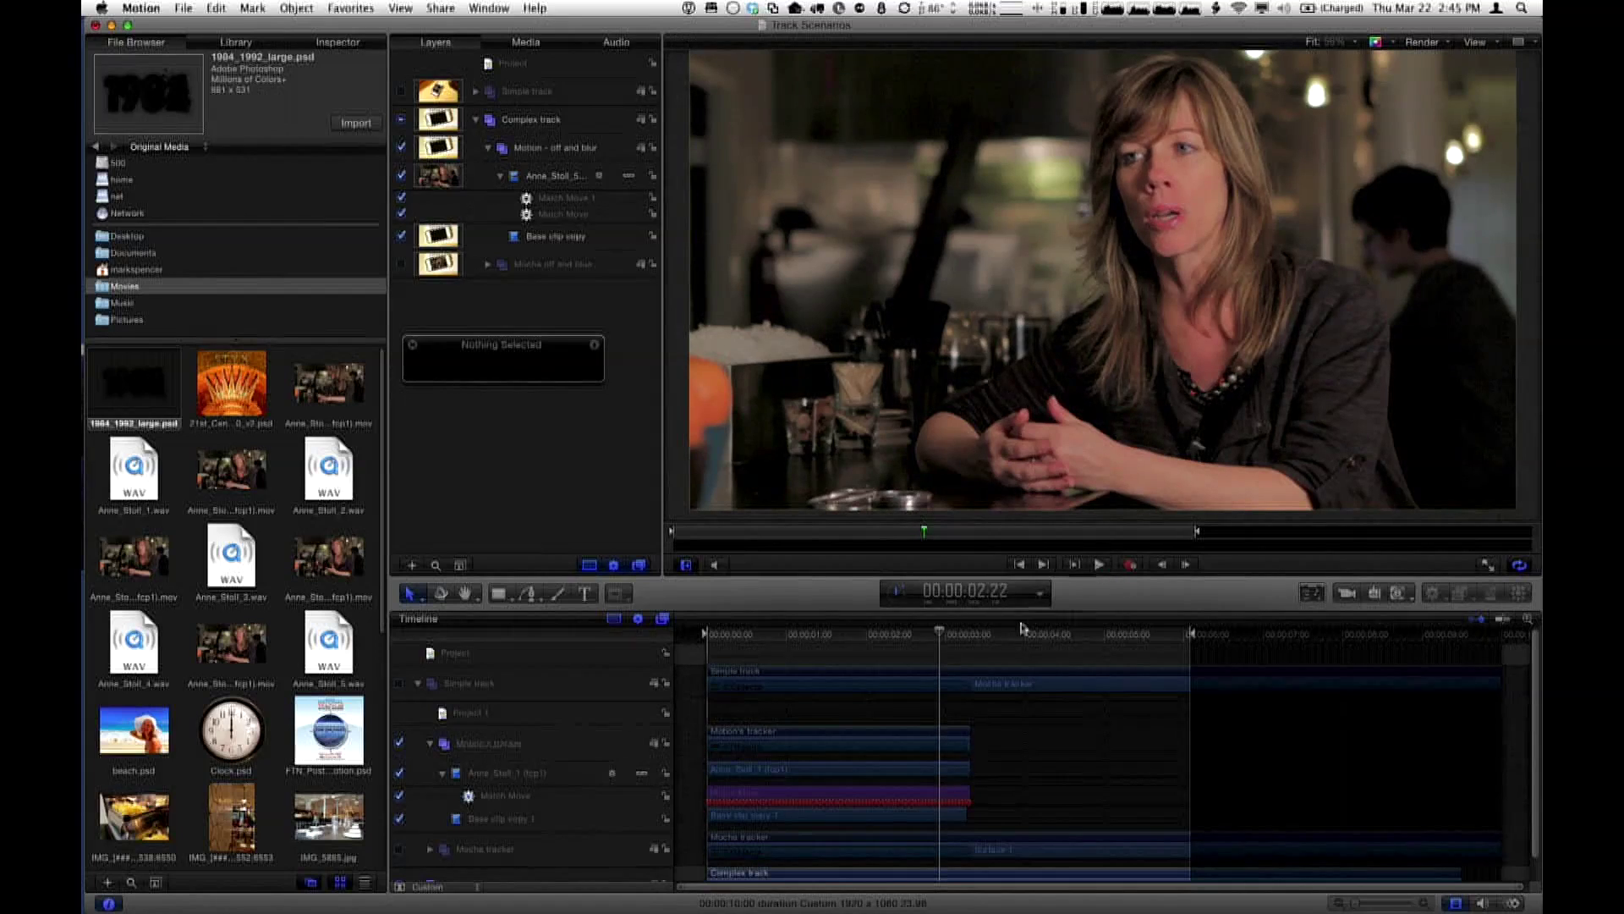
Select Match Move 1 and play from the start and from three seconds to check the track
{"action": "left_click", "coordinate": [554, 203]}
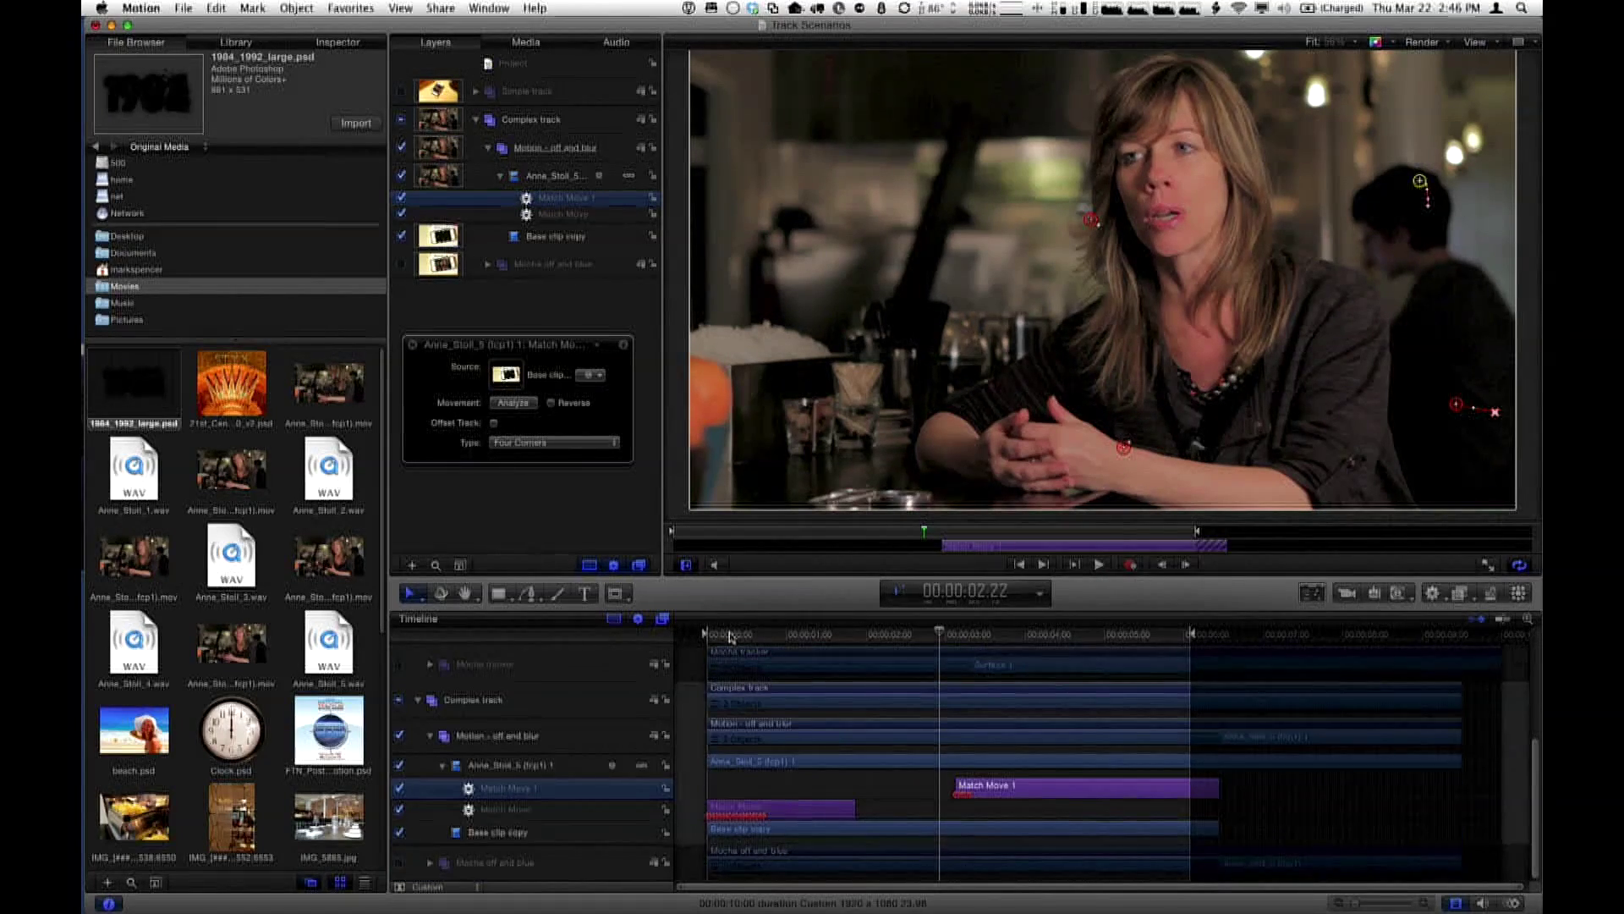
{"action": "left_click_drag", "start_coordinate": [729, 635], "coordinate": [707, 635]}
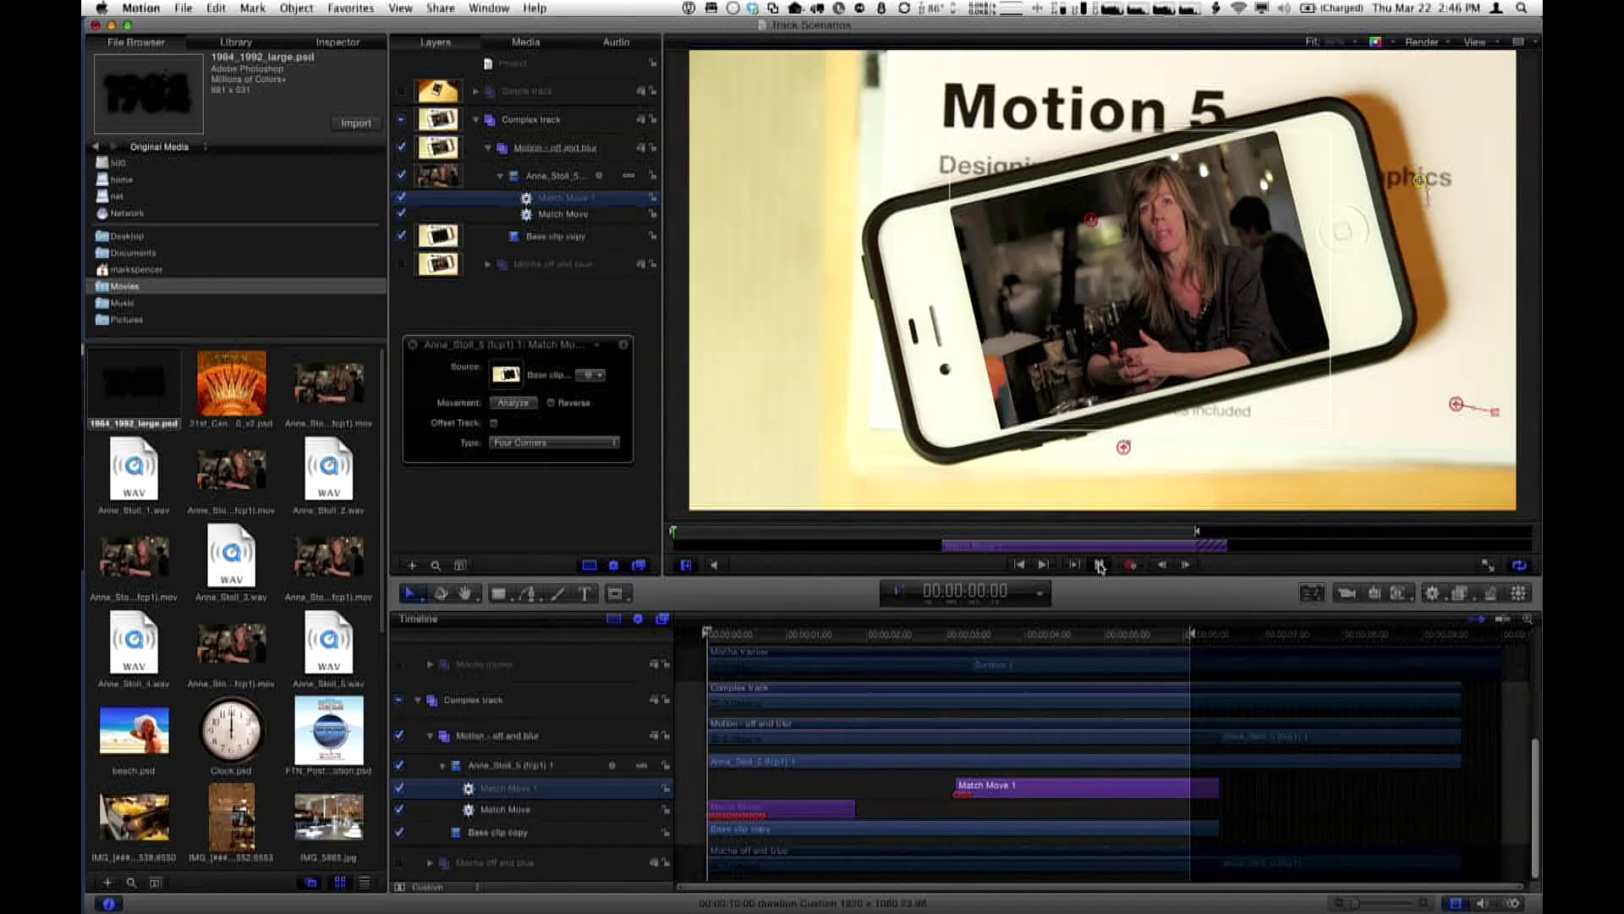
{"action": "left_click", "coordinate": [1099, 564]}
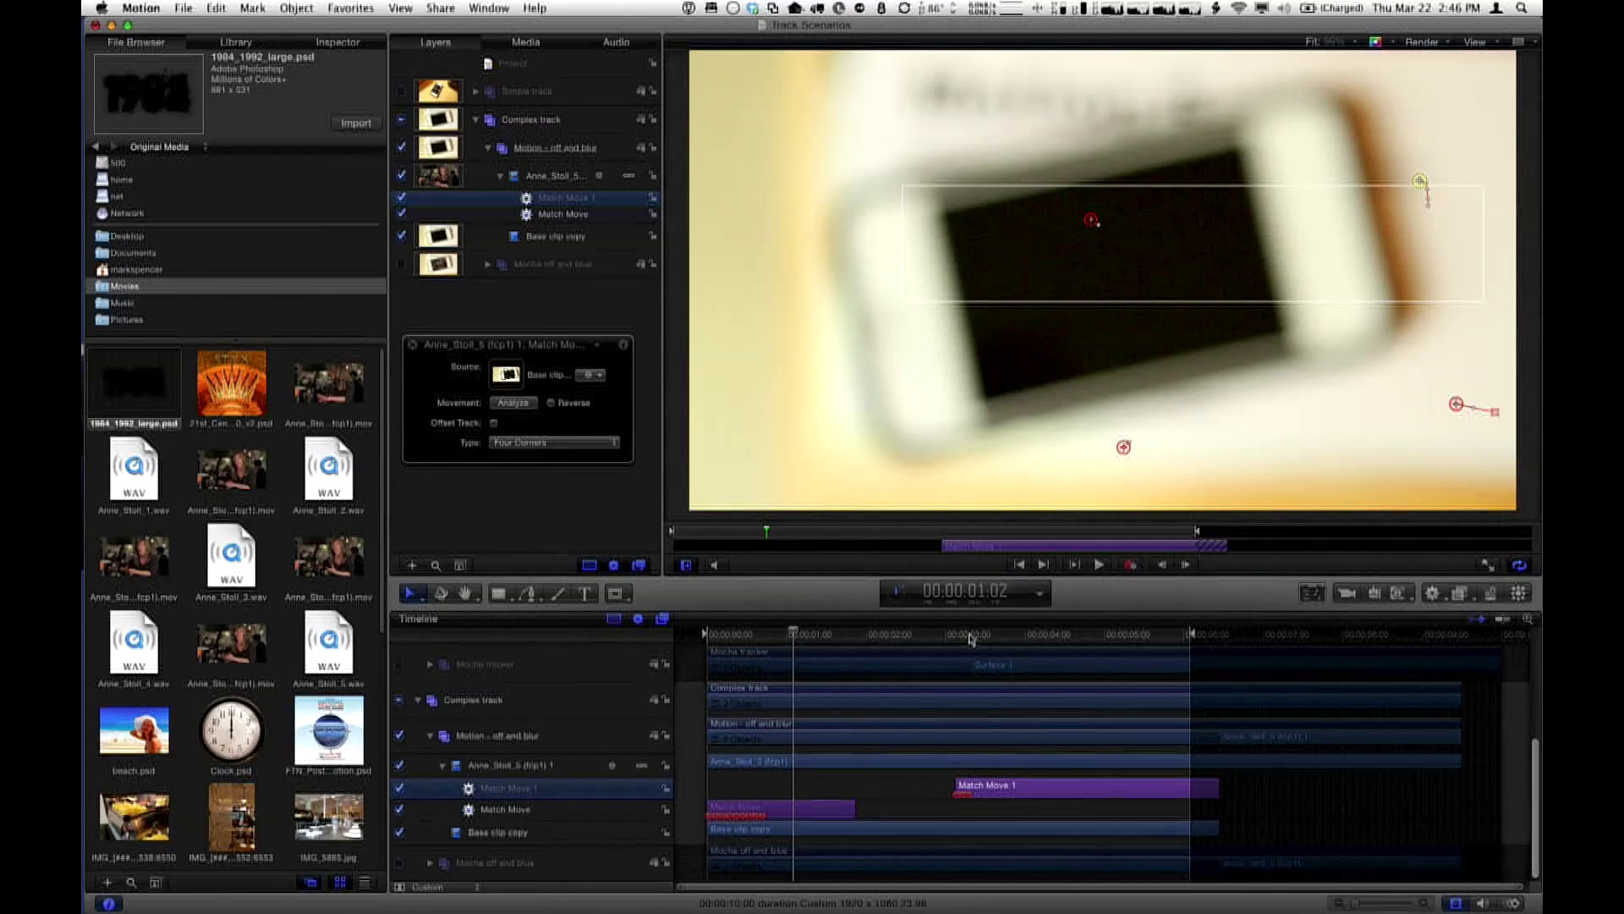
{"action": "left_click_drag", "start_coordinate": [971, 639], "coordinate": [956, 641]}
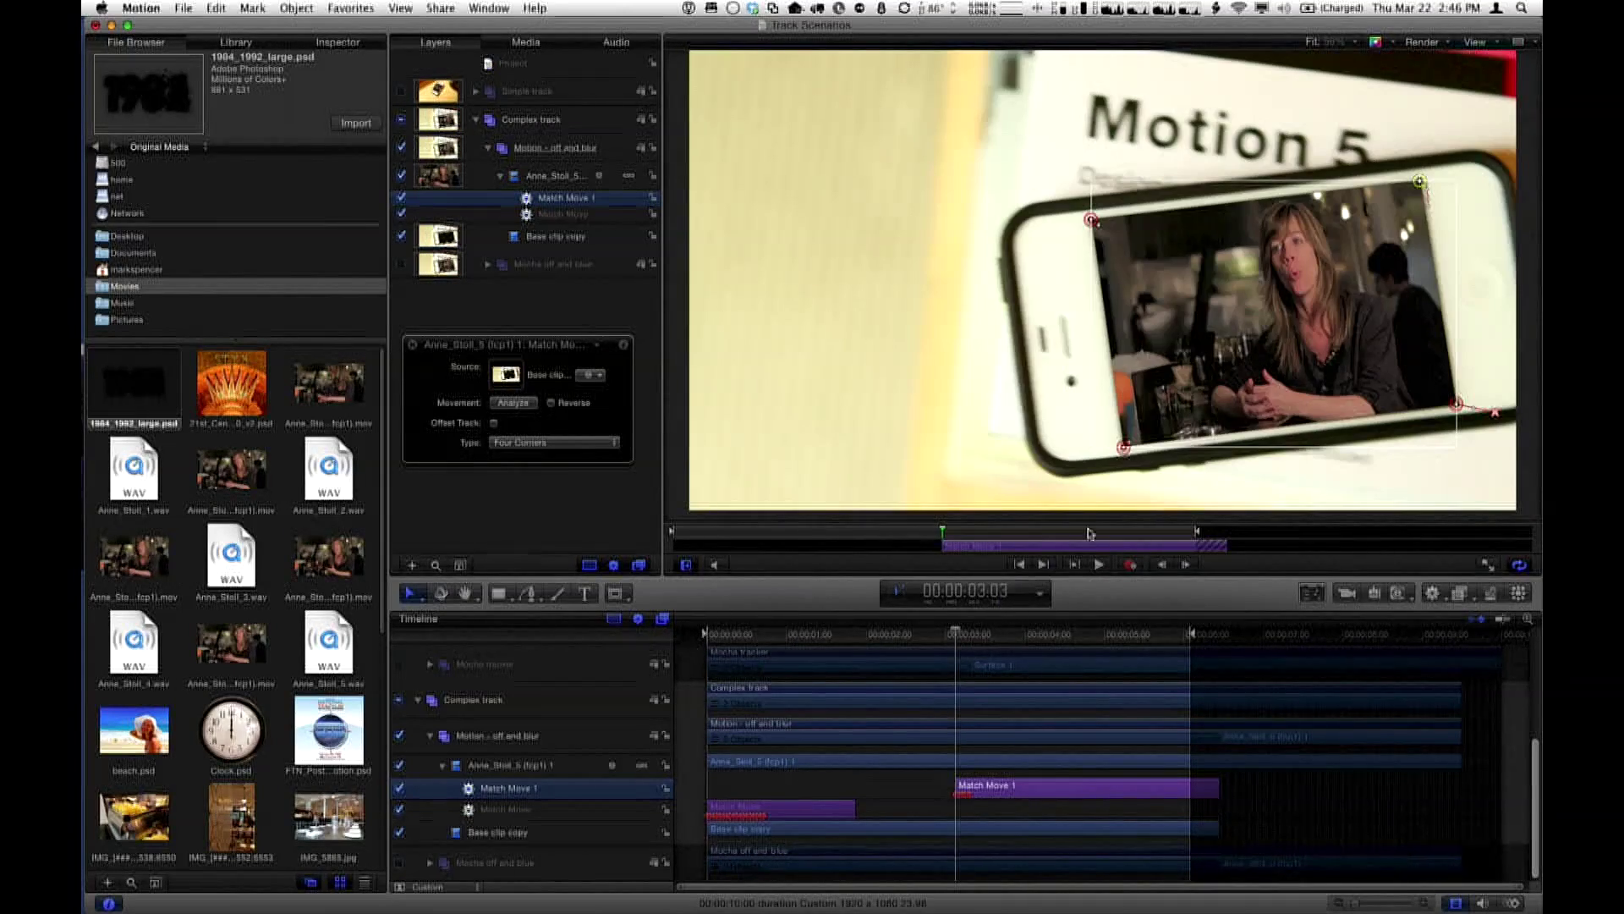
{"action": "left_click", "coordinate": [1099, 565]}
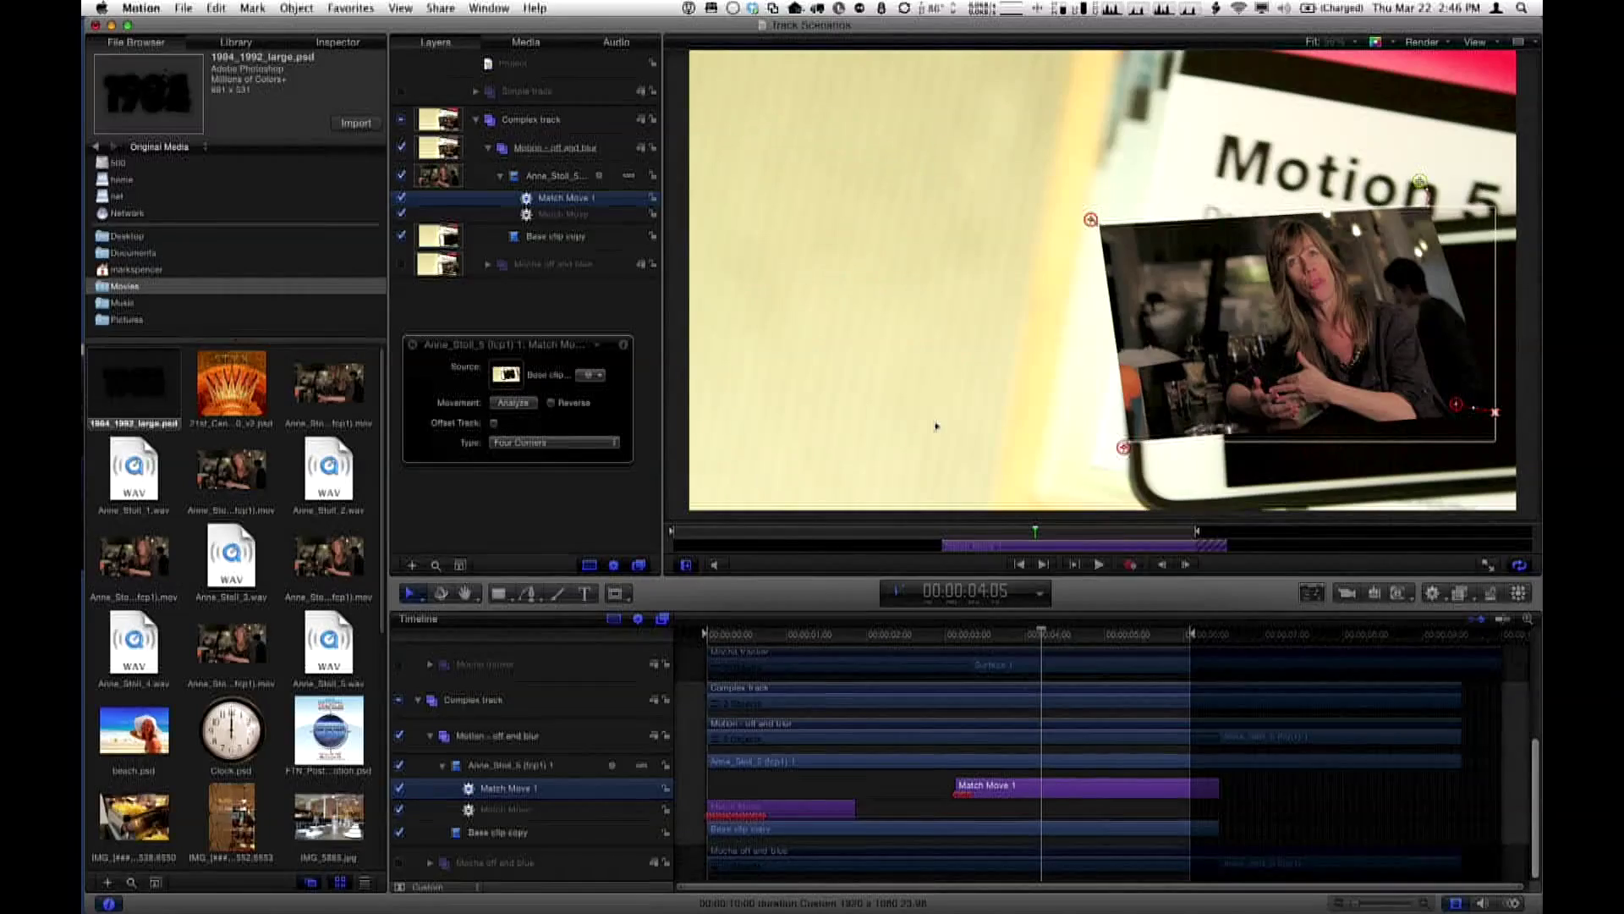
{"action": "key", "text": "super+Tab"}
Switch to mocha Pro and check its version, 2.6.2, in About mocha Pro
{"action": "key", "text": "super+Tab"}
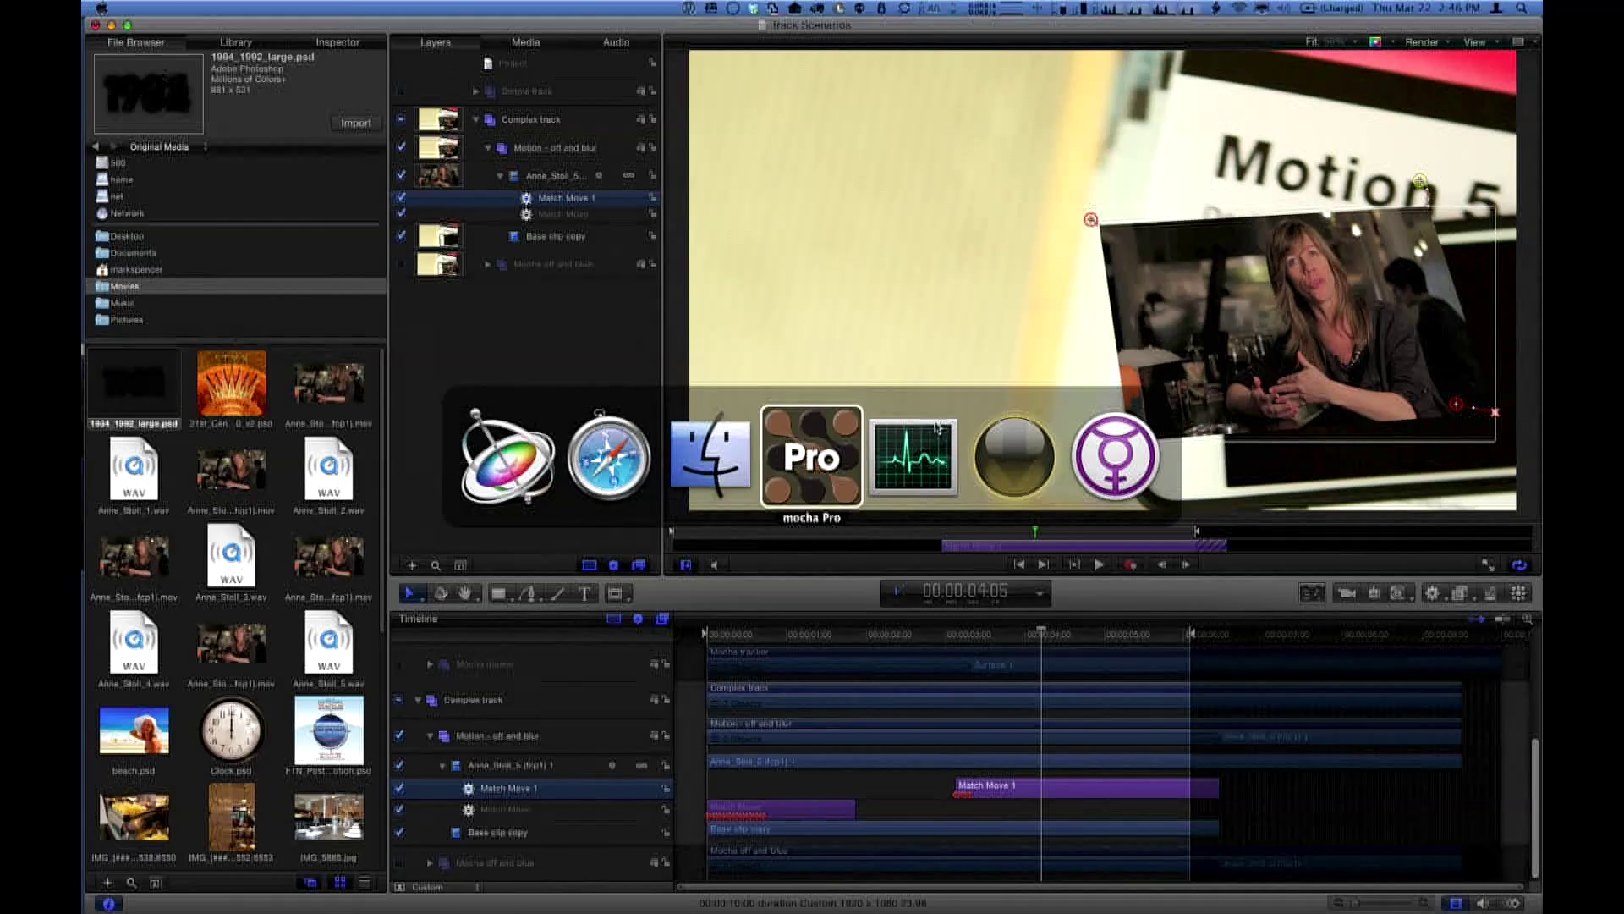
{"action": "key", "text": "super+Tab"}
{"action": "key", "text": "super+Tab"}
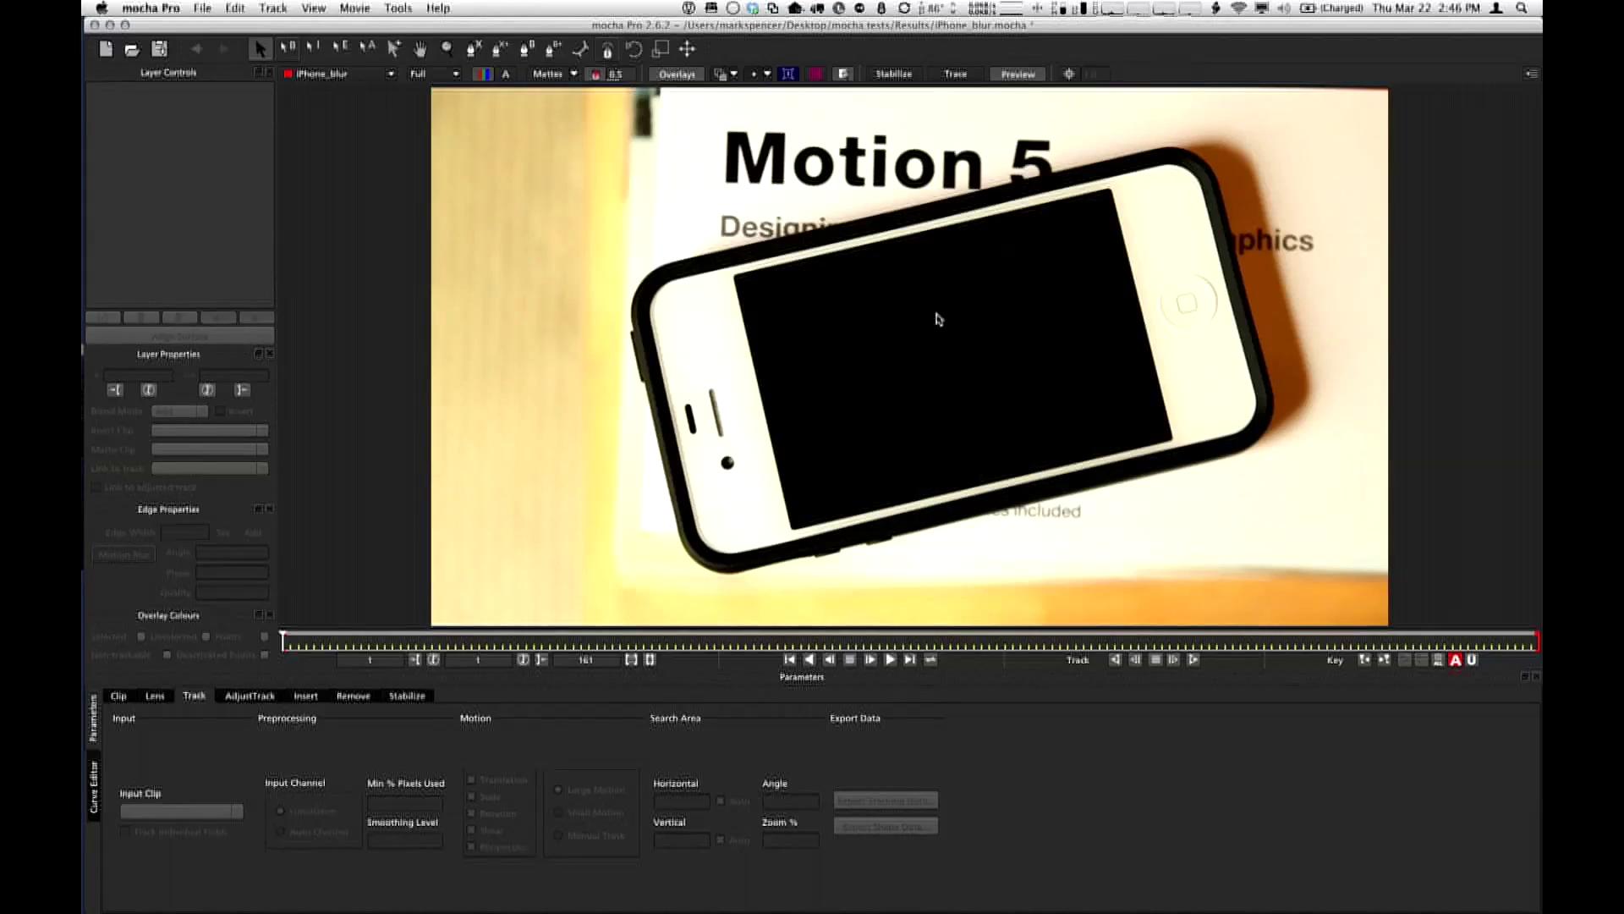
{"action": "left_click", "coordinate": [136, 8]}
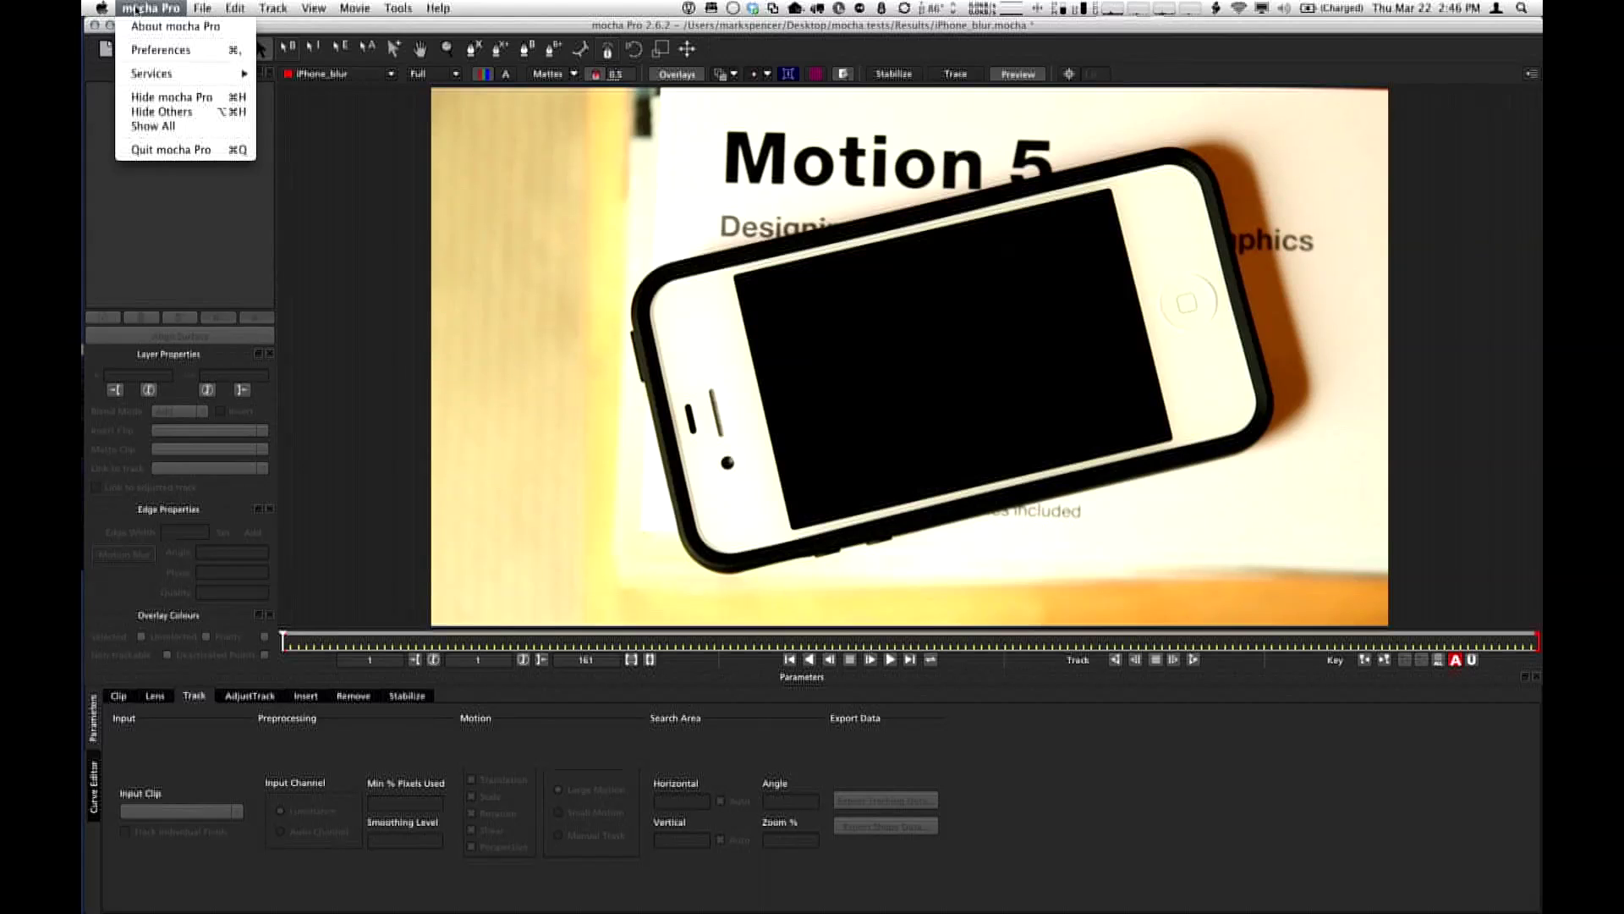
{"action": "left_click", "coordinate": [174, 27]}
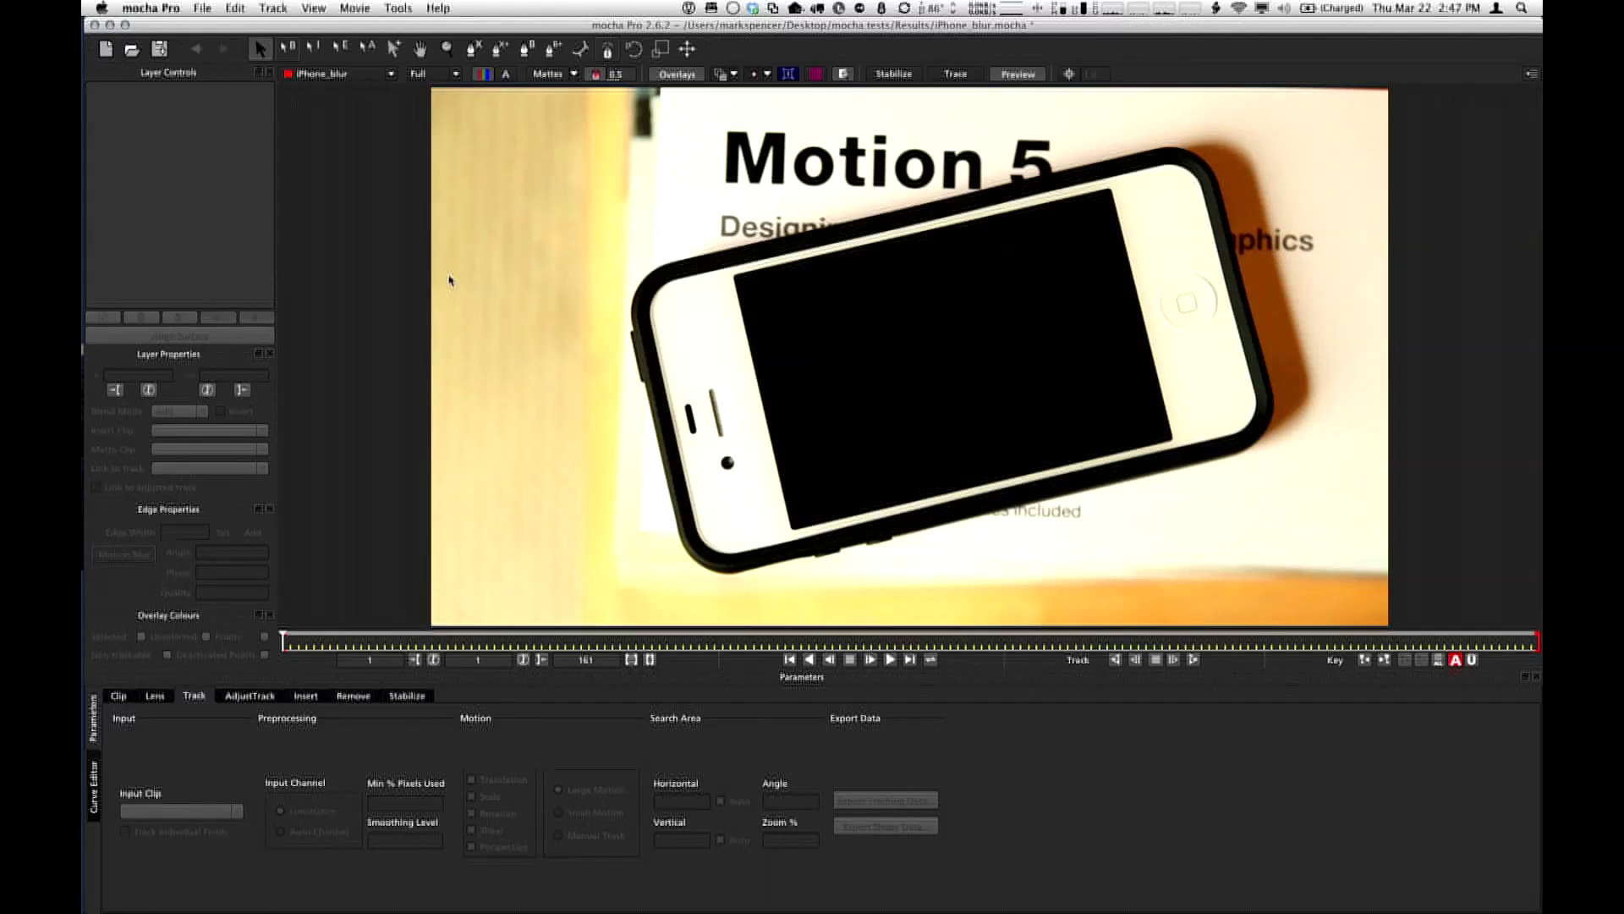
{"action": "left_click", "coordinate": [200, 9]}
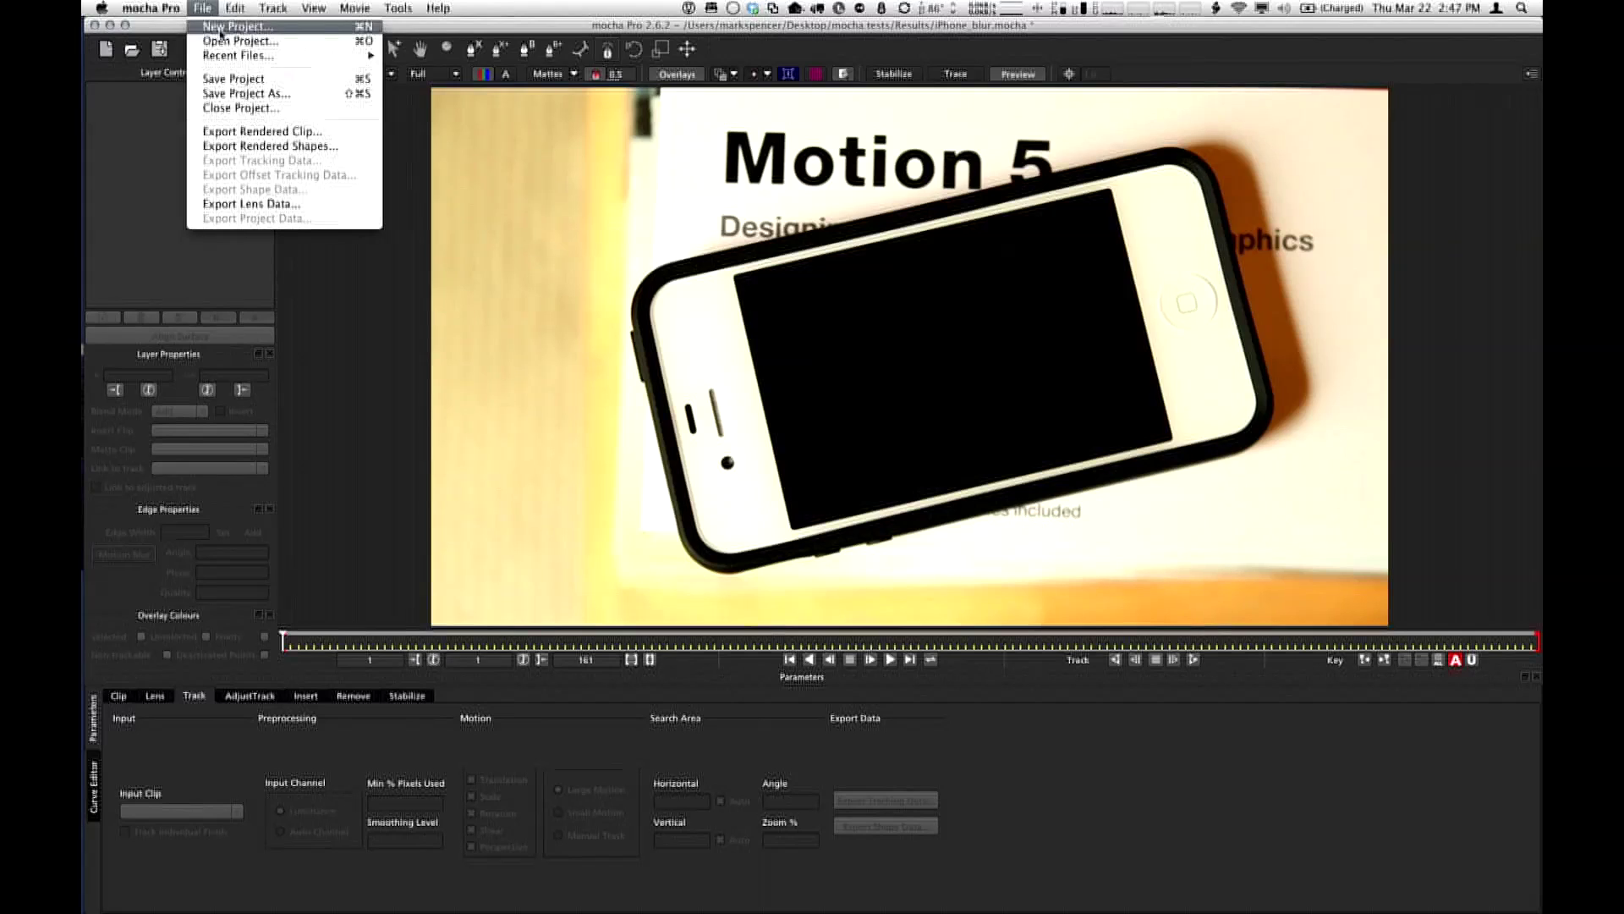
Start a new project and draw a closed four-point X-spline around the phone on Layer 1
{"action": "left_click", "coordinate": [219, 31]}
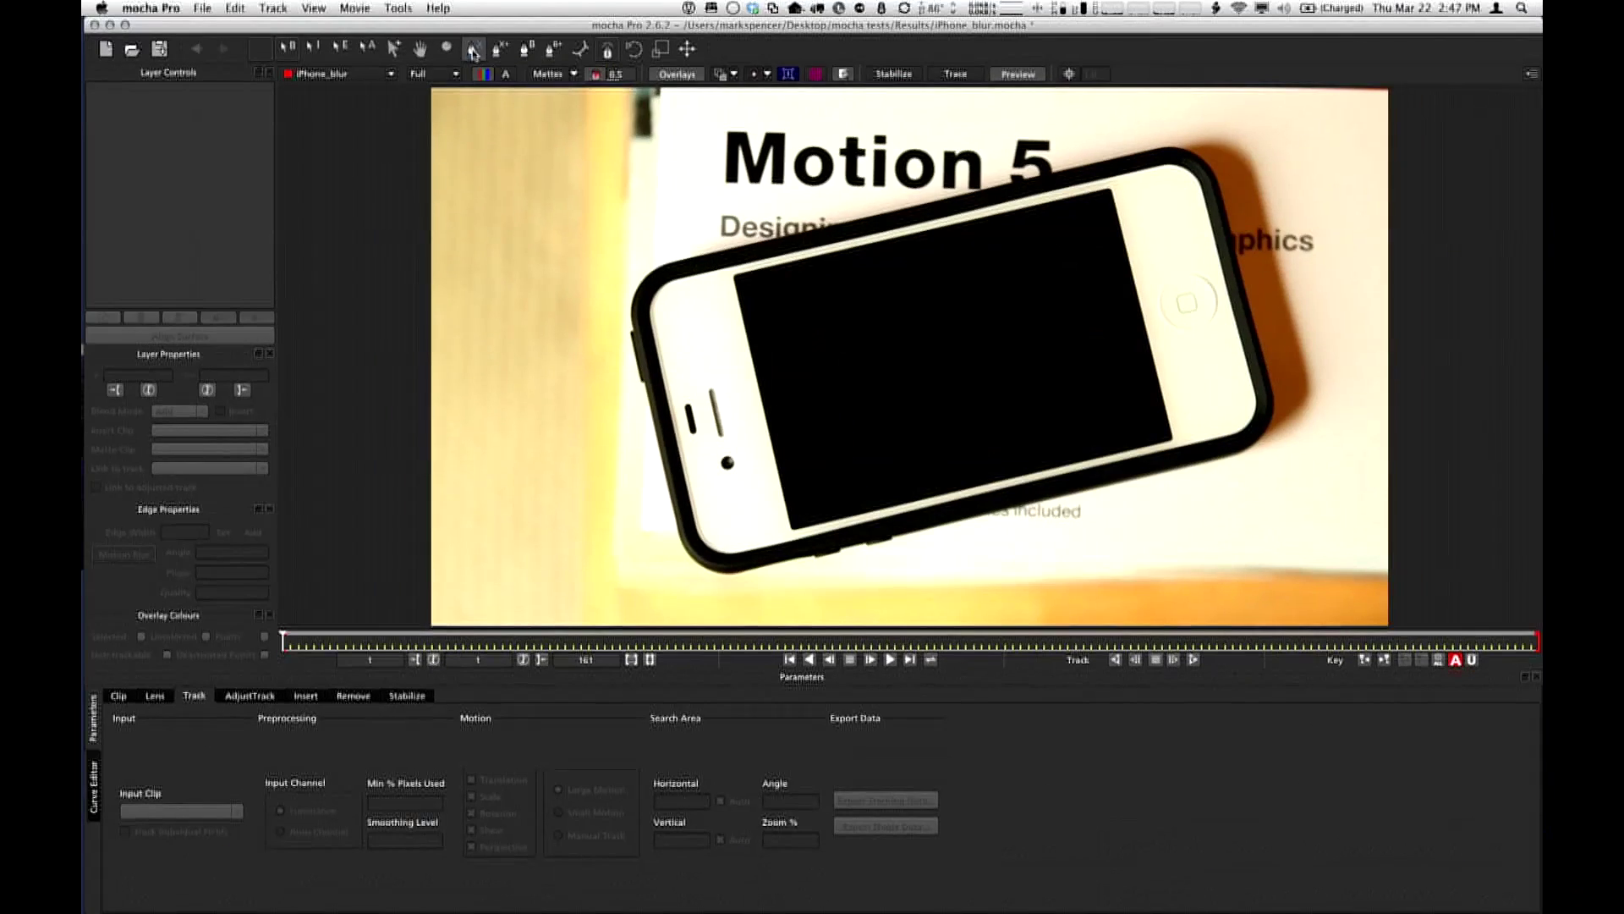
{"action": "left_click", "coordinate": [473, 52]}
{"action": "left_click", "coordinate": [601, 250]}
{"action": "left_click", "coordinate": [1243, 110]}
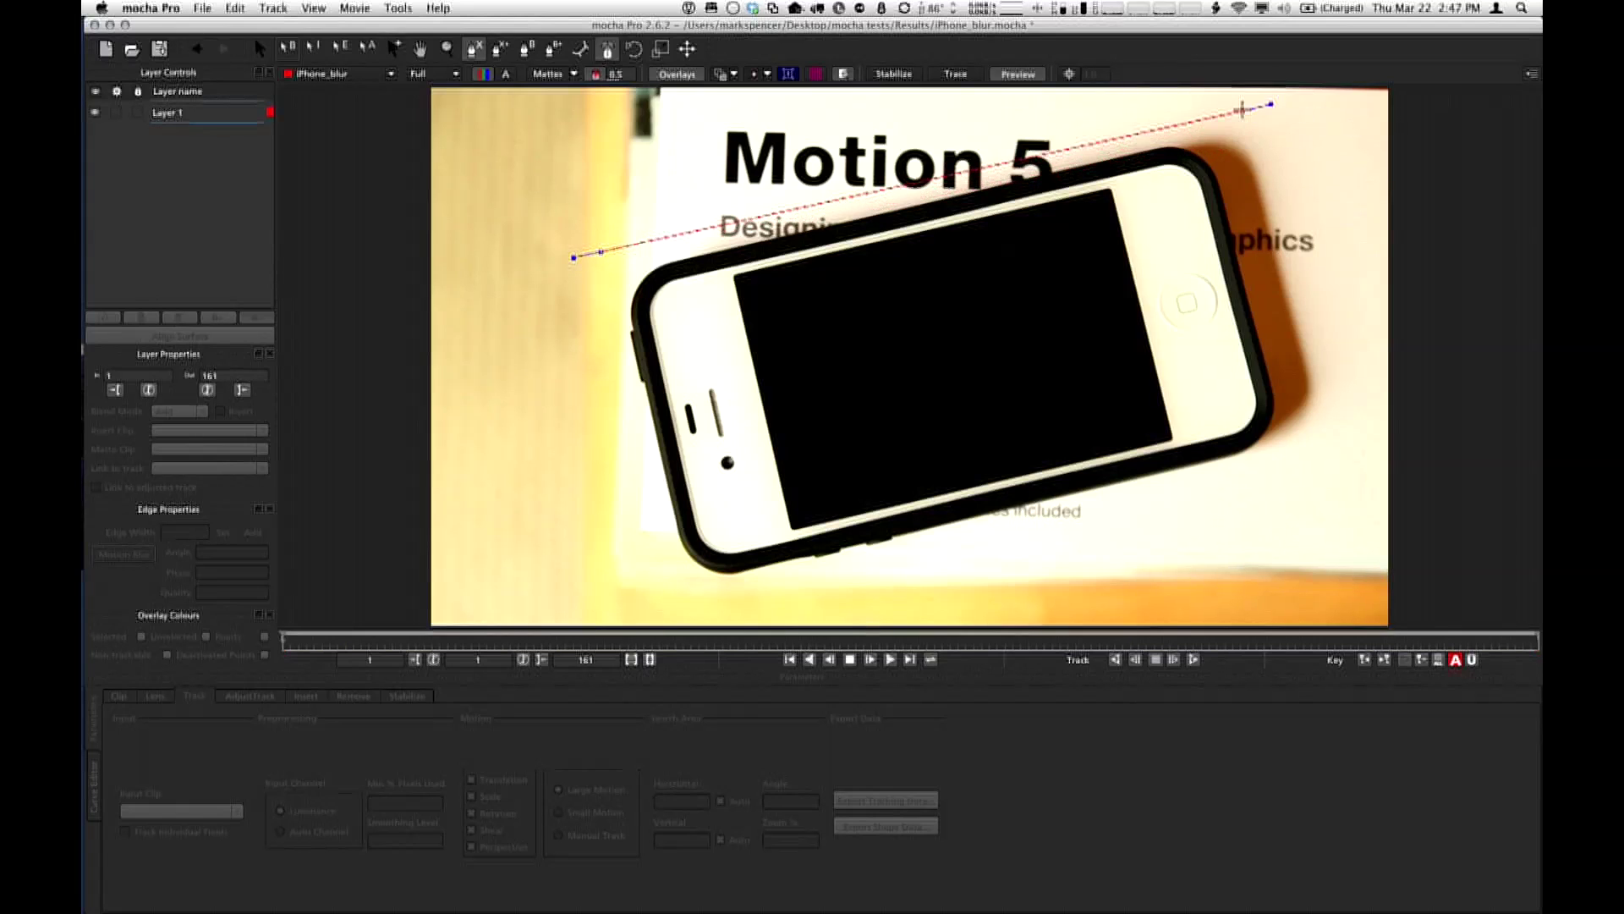
{"action": "left_click", "coordinate": [1317, 467]}
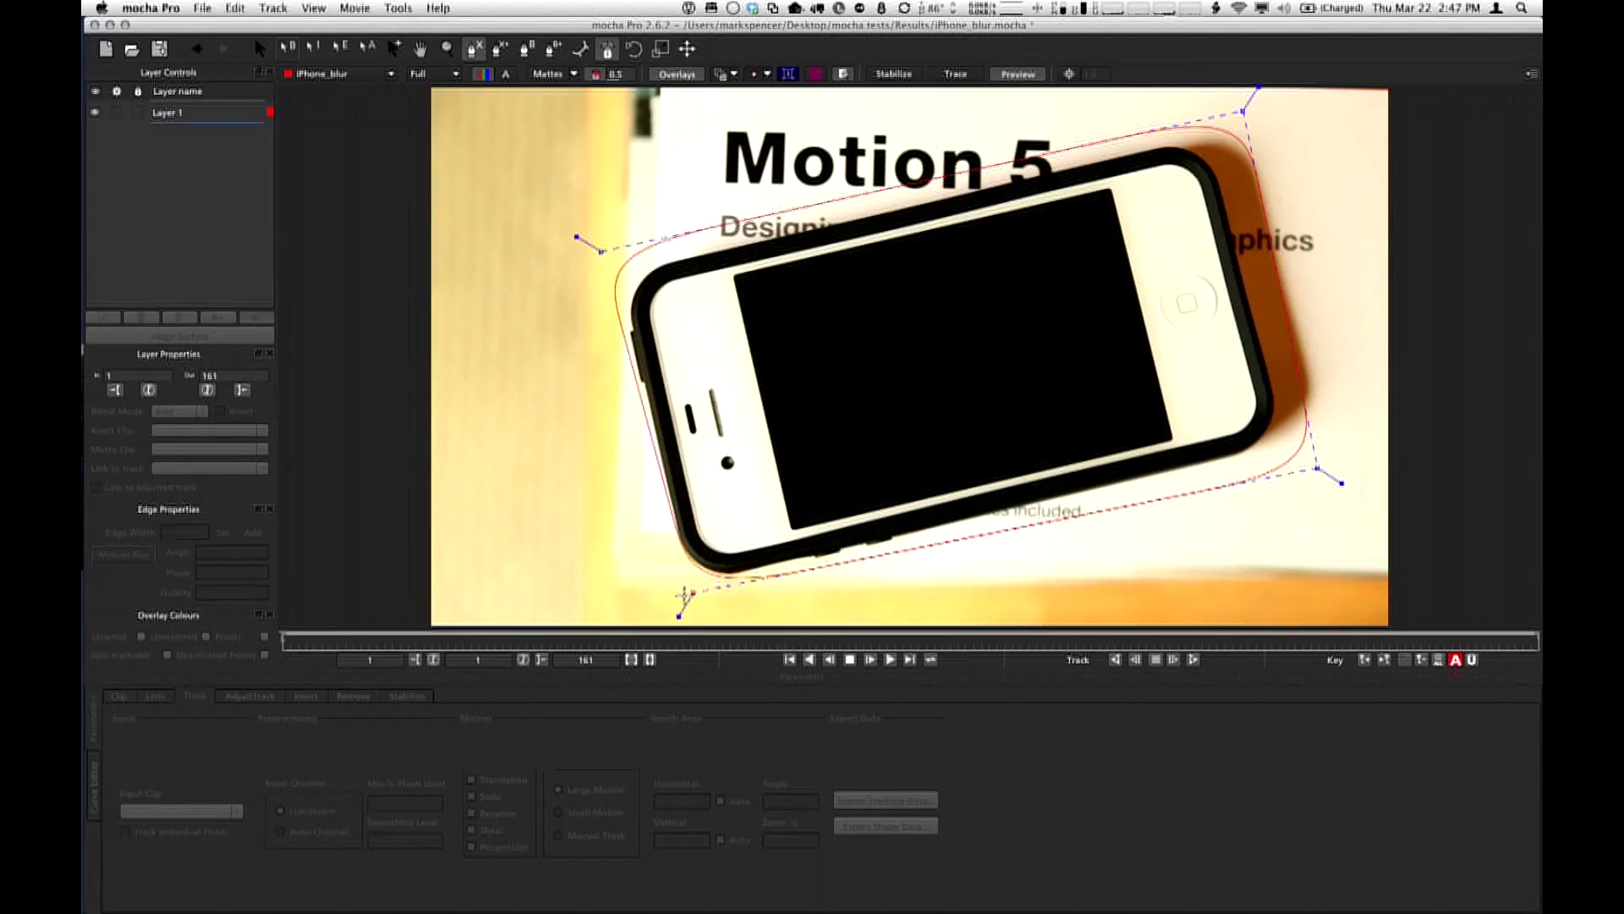
{"action": "left_click", "coordinate": [660, 604]}
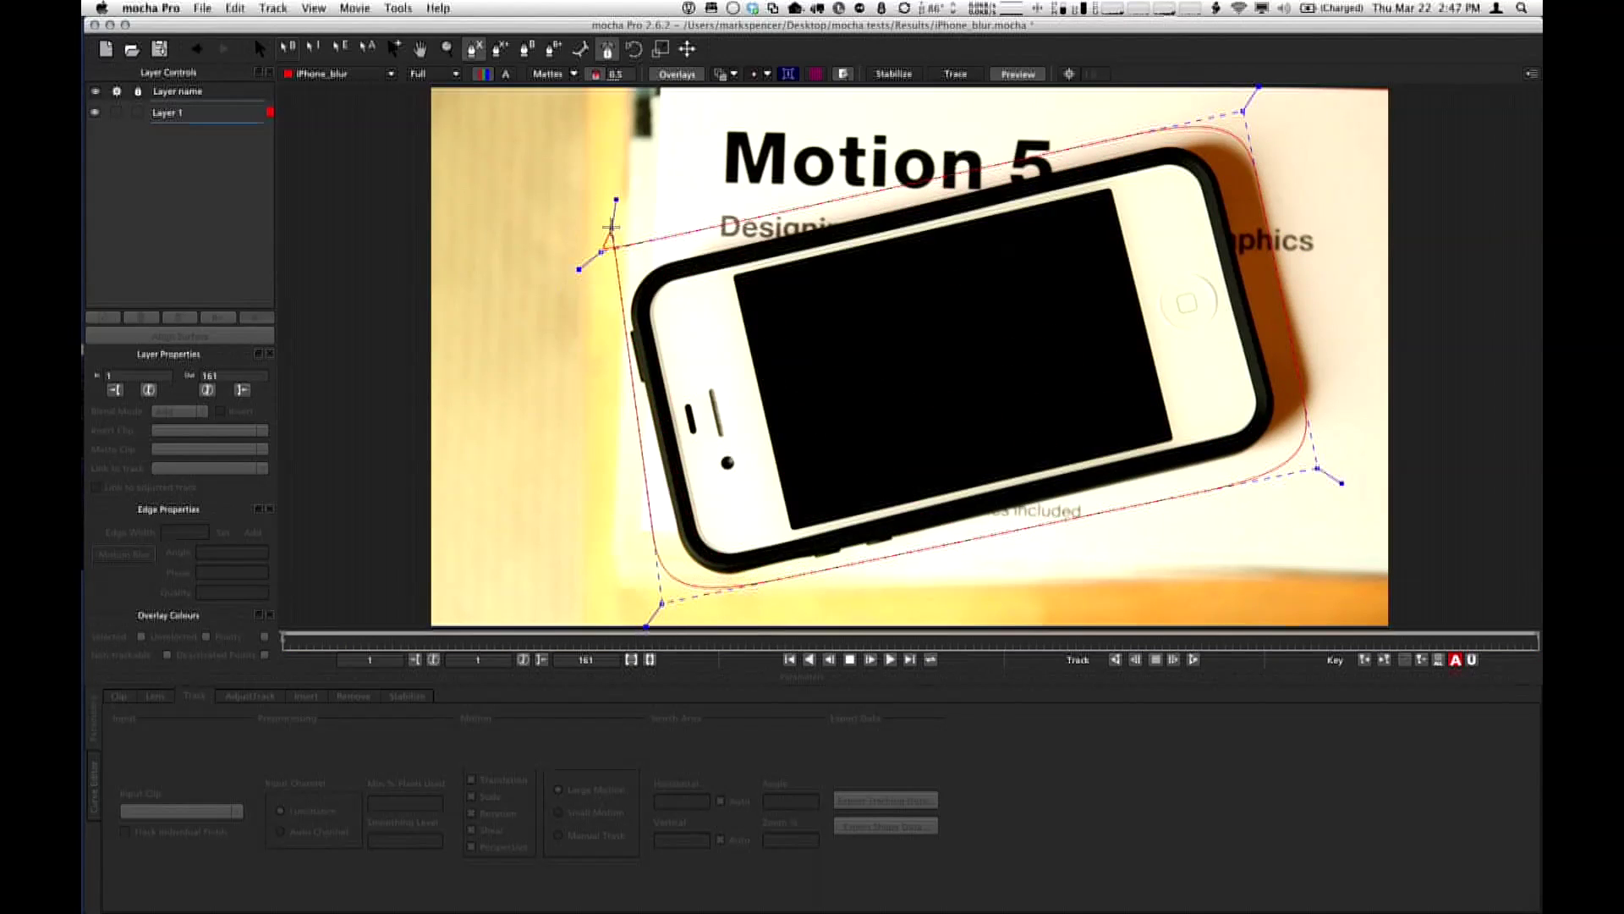
{"action": "left_click", "coordinate": [599, 251]}
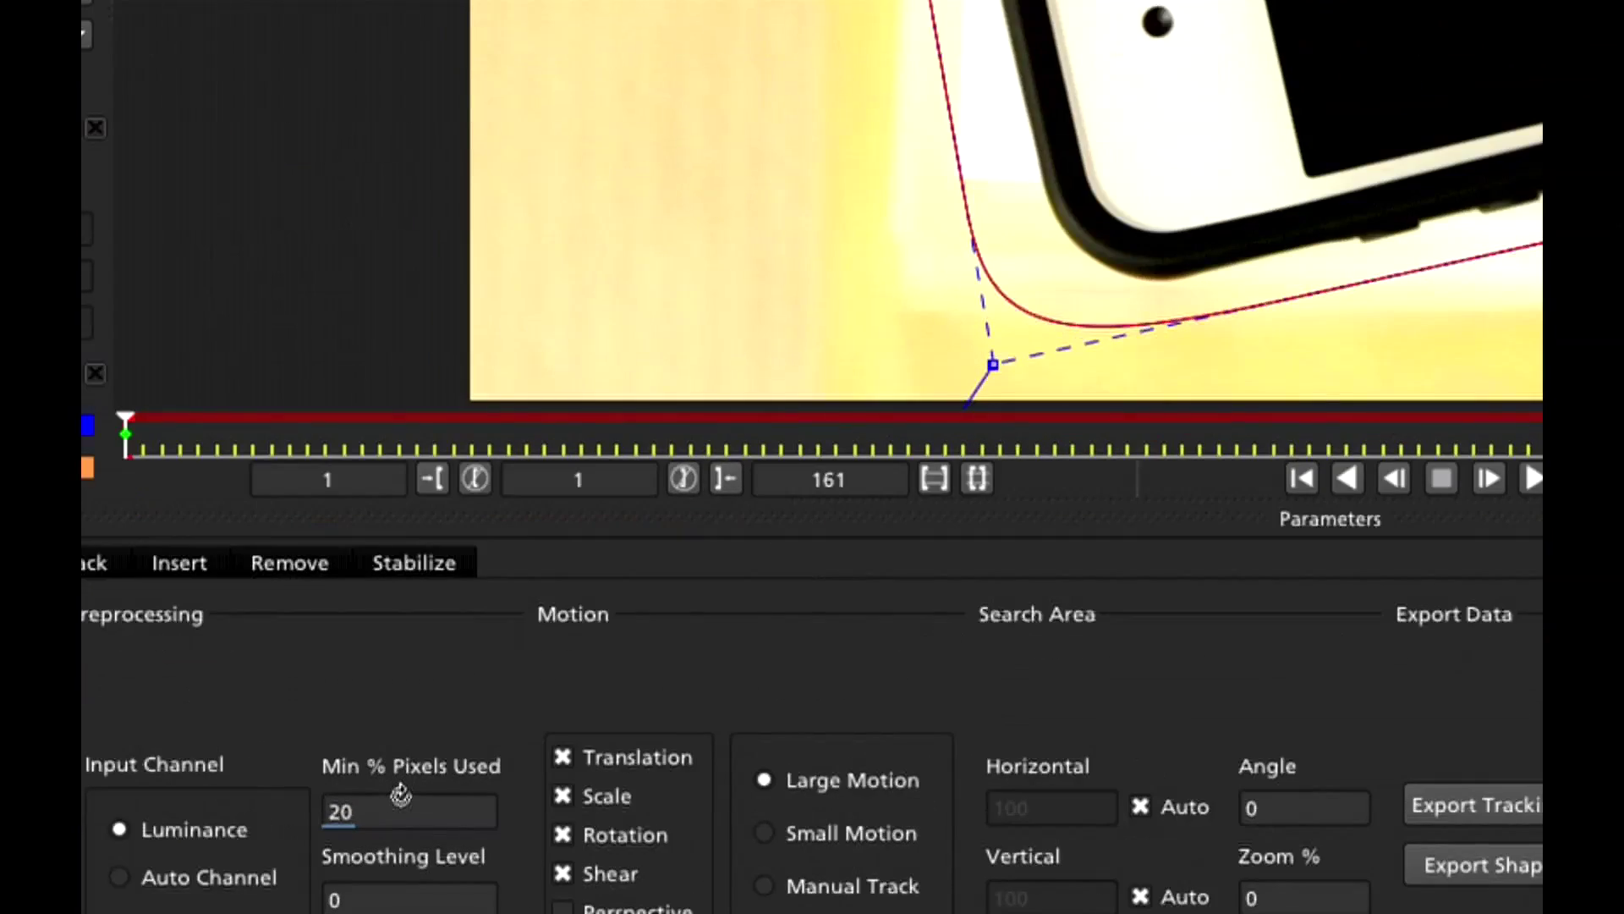
Set Min % Pixels Used to 40 and enable Perspective motion in the Track tab
{"action": "scroll", "coordinate": [401, 799], "scroll_direction": "down", "scroll_amount": 1}
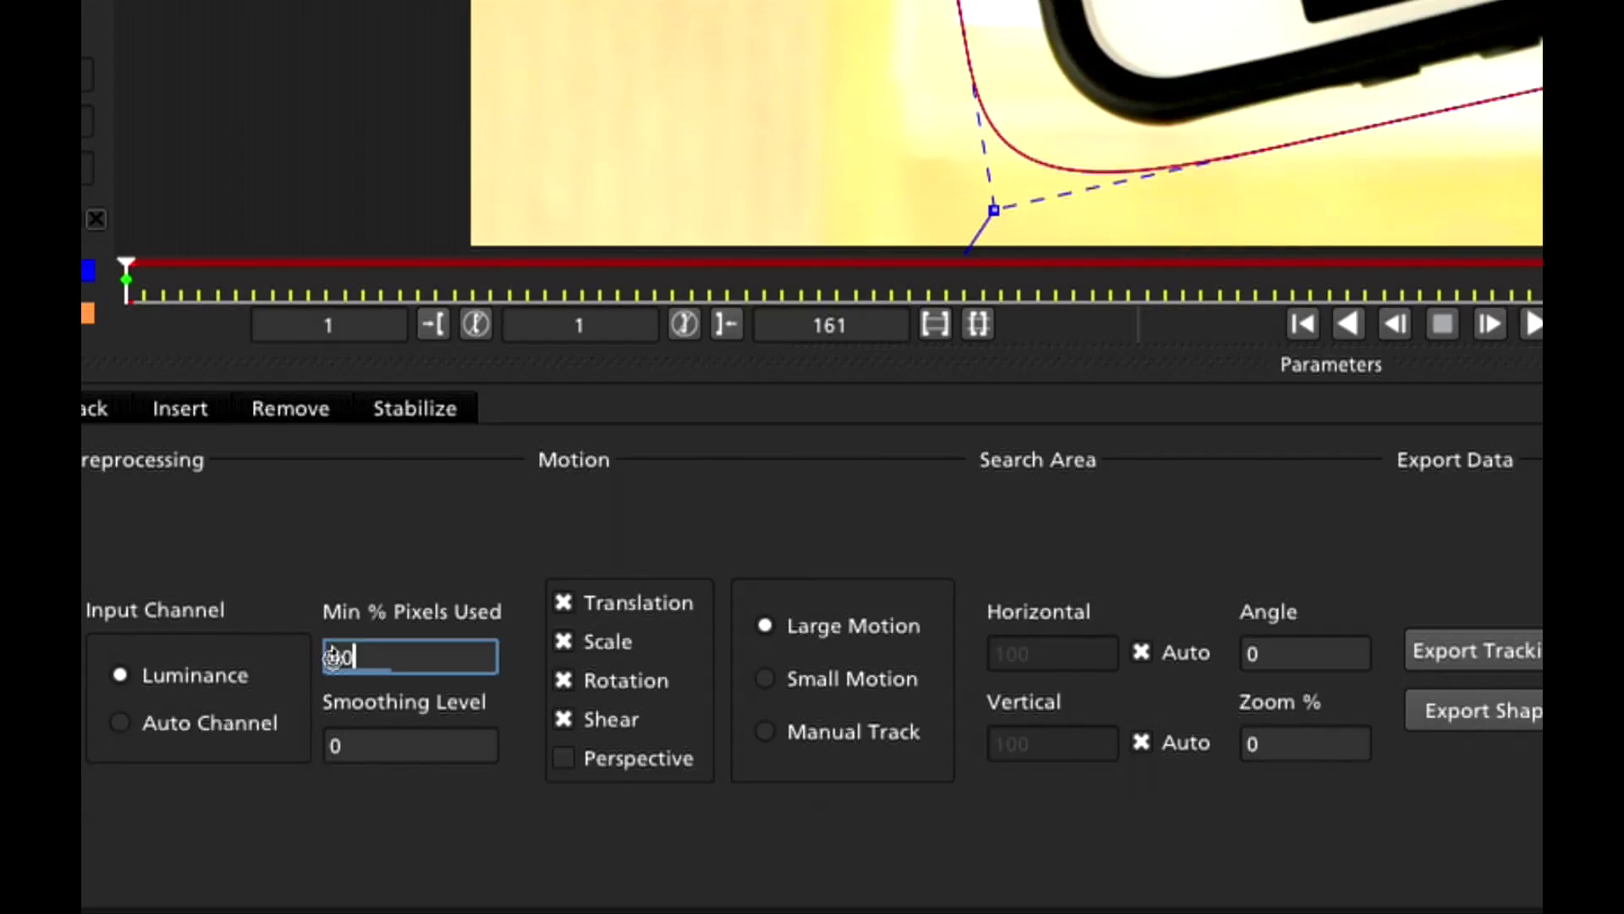
{"action": "key", "text": "Tab"}
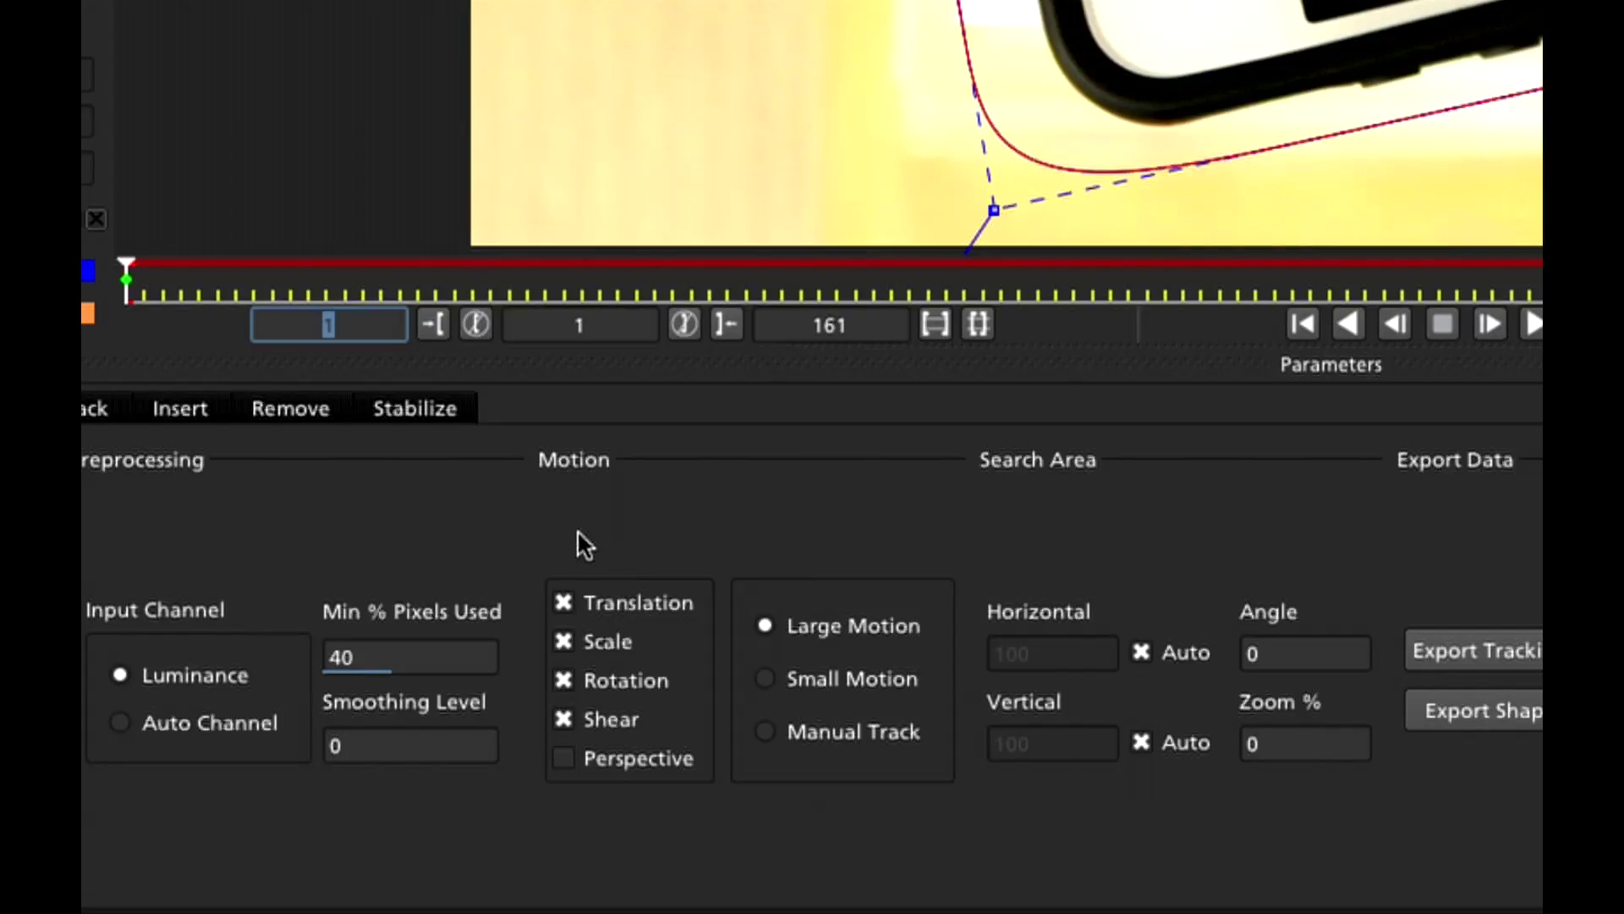
{"action": "left_click", "coordinate": [564, 757]}
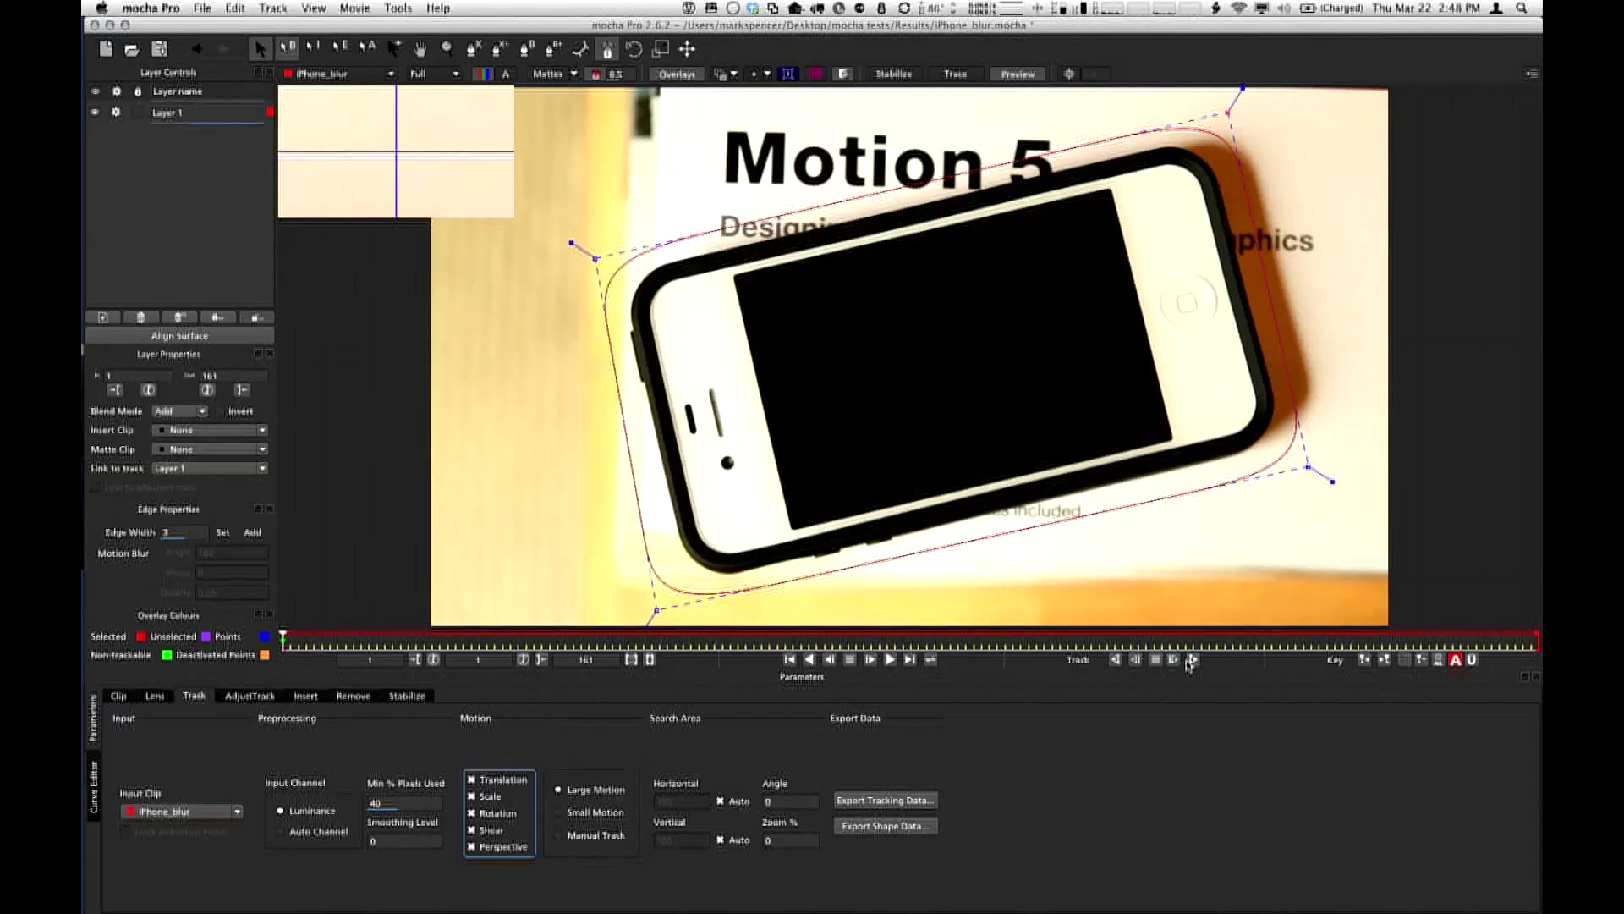
Track Layer 1 forward and stop at about frame 9
{"action": "left_click", "coordinate": [1193, 660]}
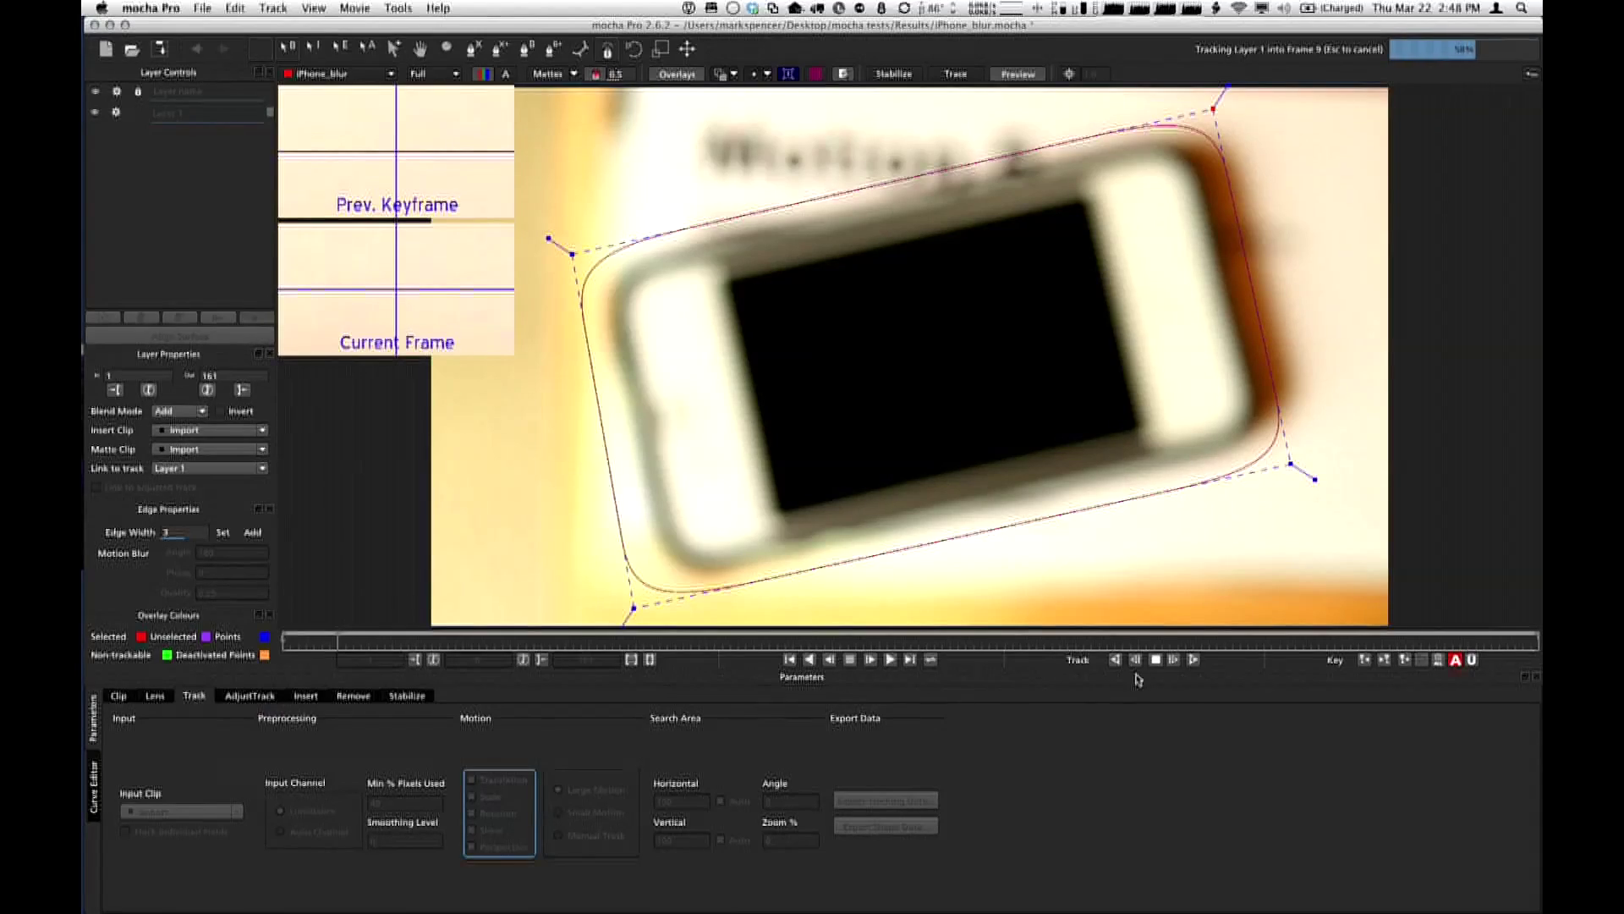
{"action": "left_click", "coordinate": [1155, 660]}
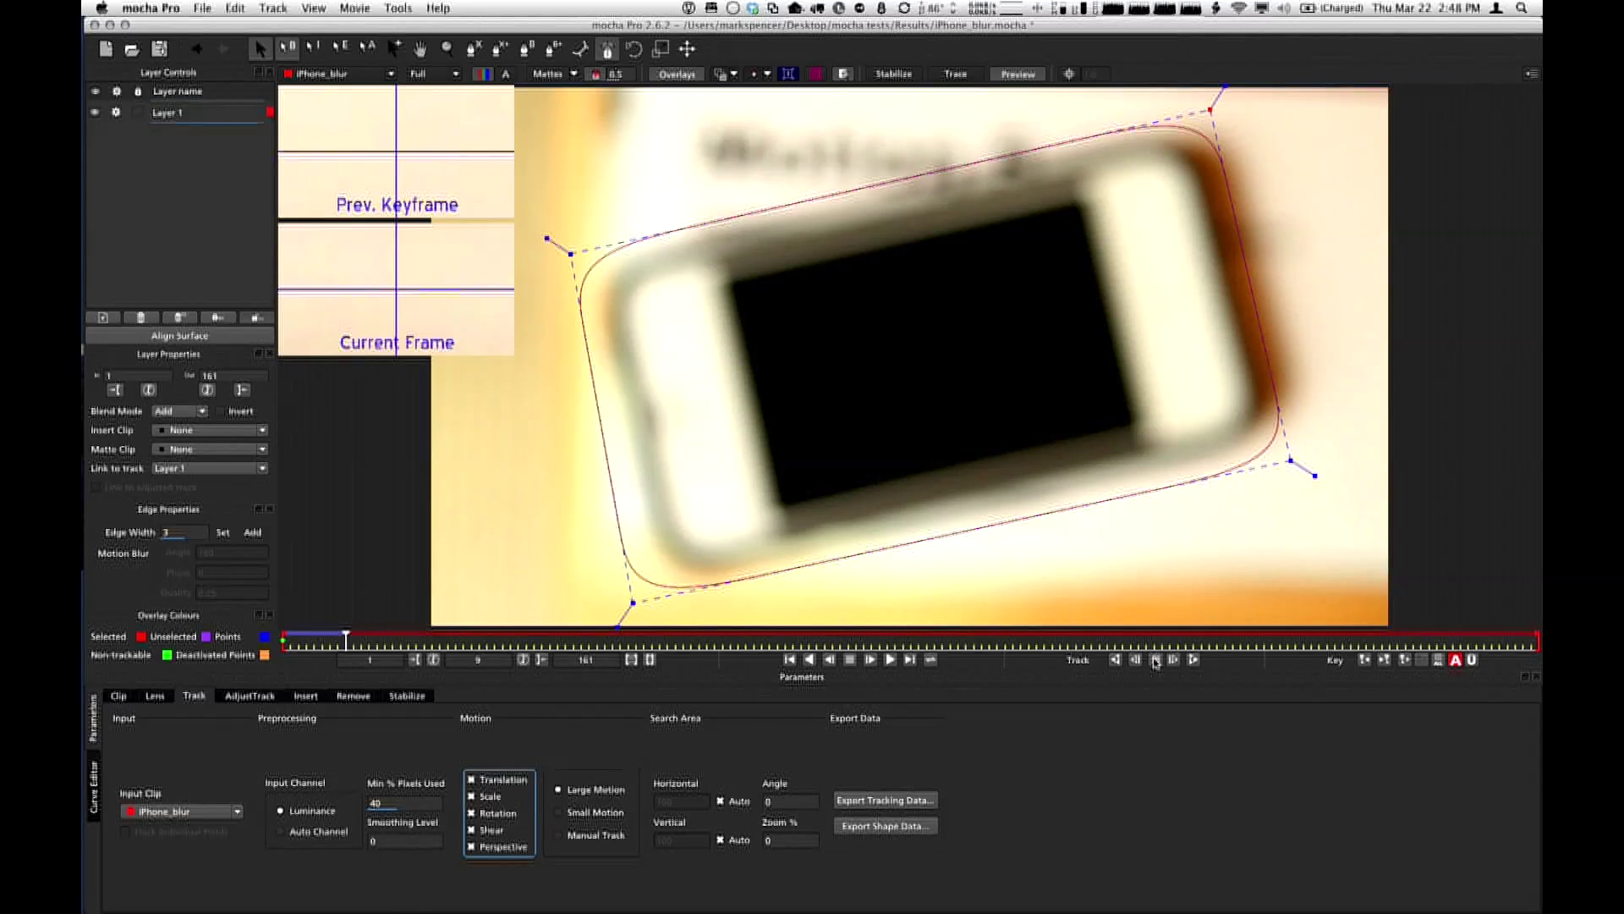
{"action": "left_click", "coordinate": [203, 8]}
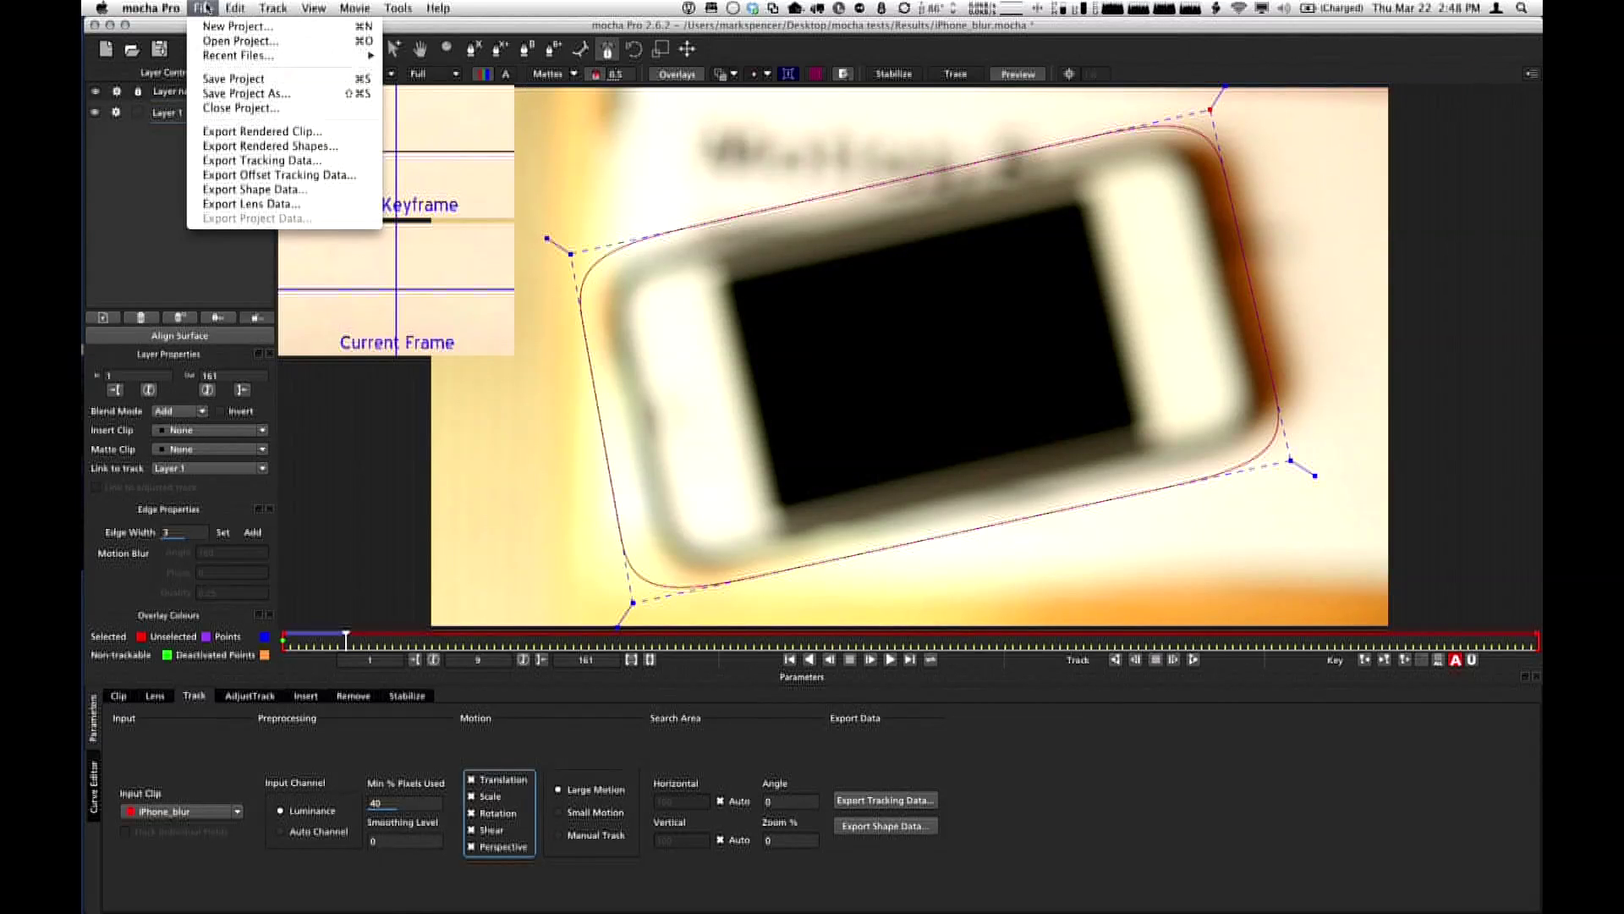
{"action": "left_click", "coordinate": [263, 161]}
{"action": "left_click_drag", "start_coordinate": [704, 429], "coordinate": [603, 287]}
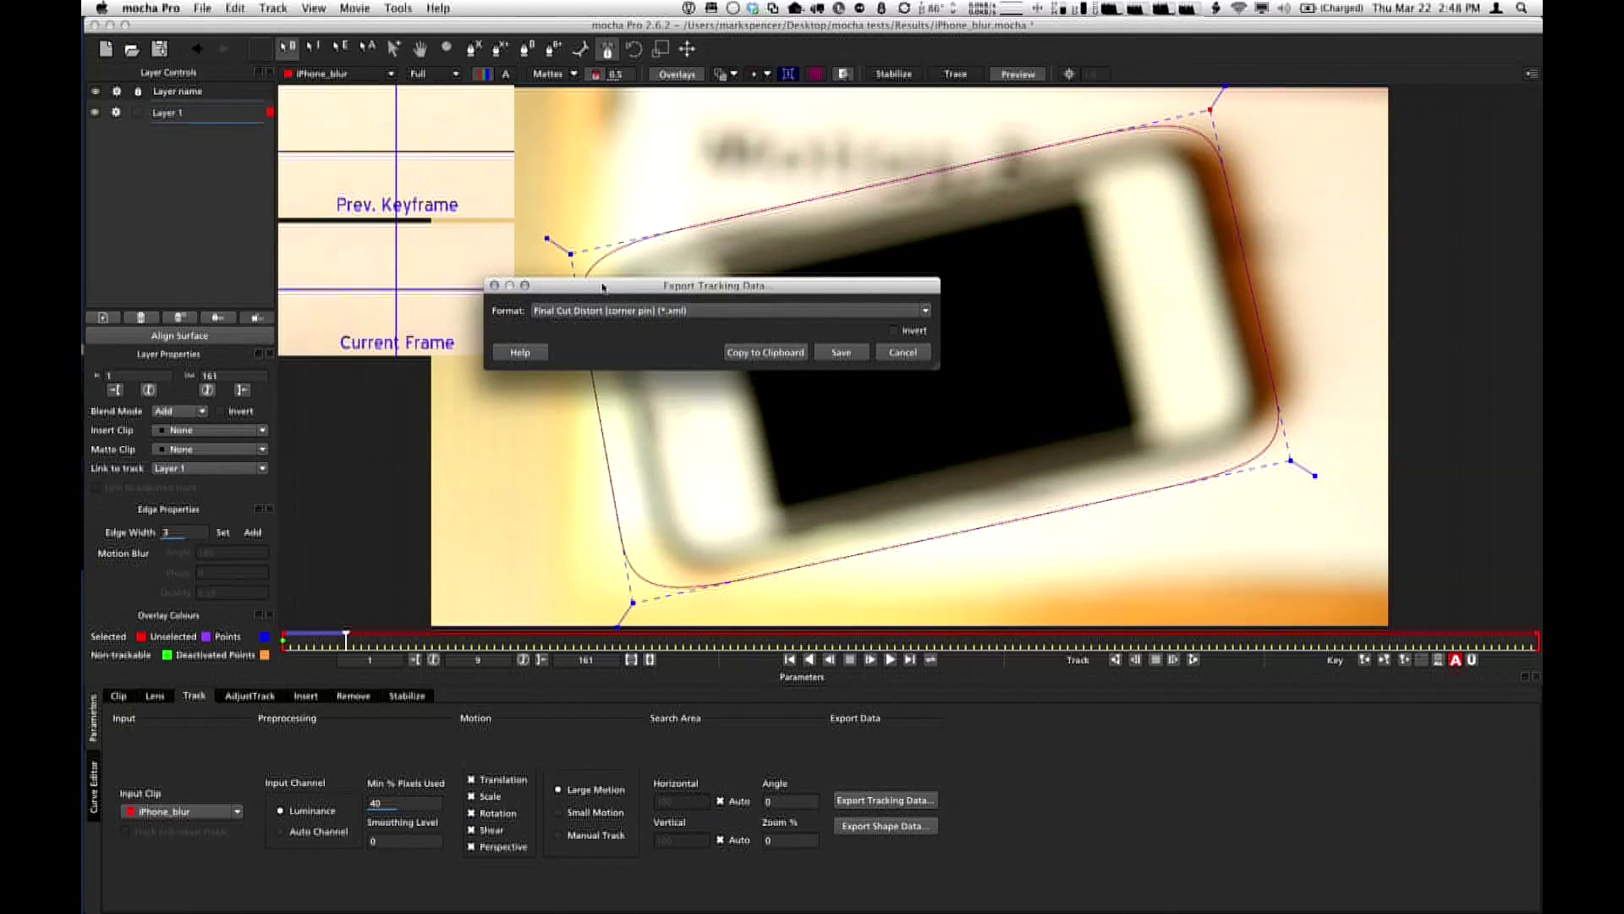
{"action": "left_click", "coordinate": [928, 311]}
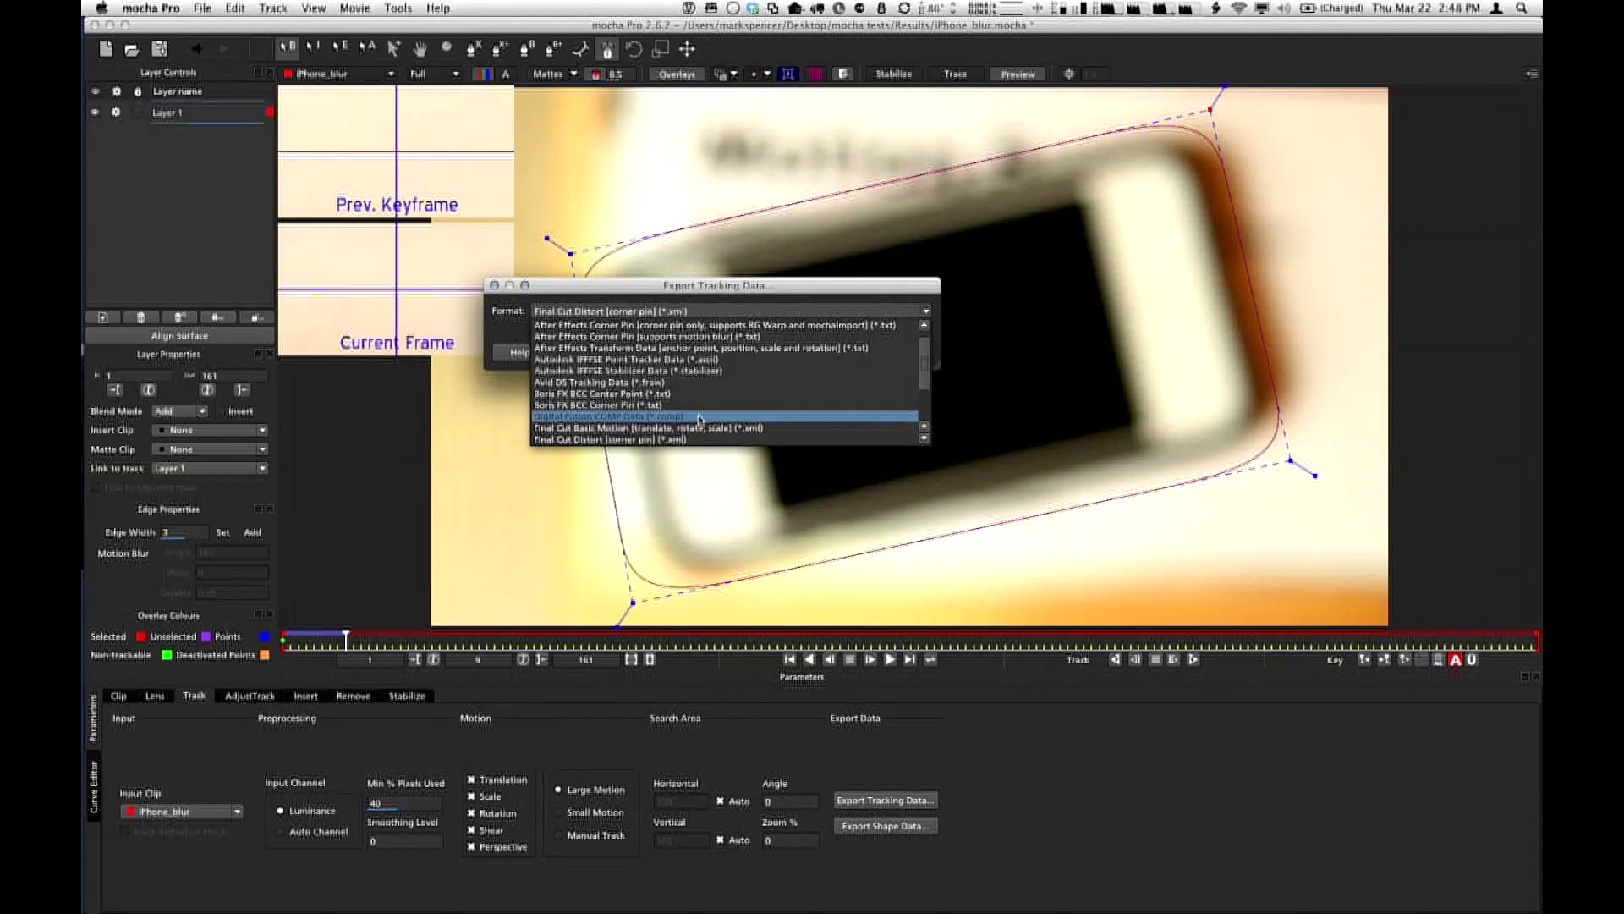
{"action": "scroll", "coordinate": [700, 418], "scroll_direction": "down", "scroll_amount": 3}
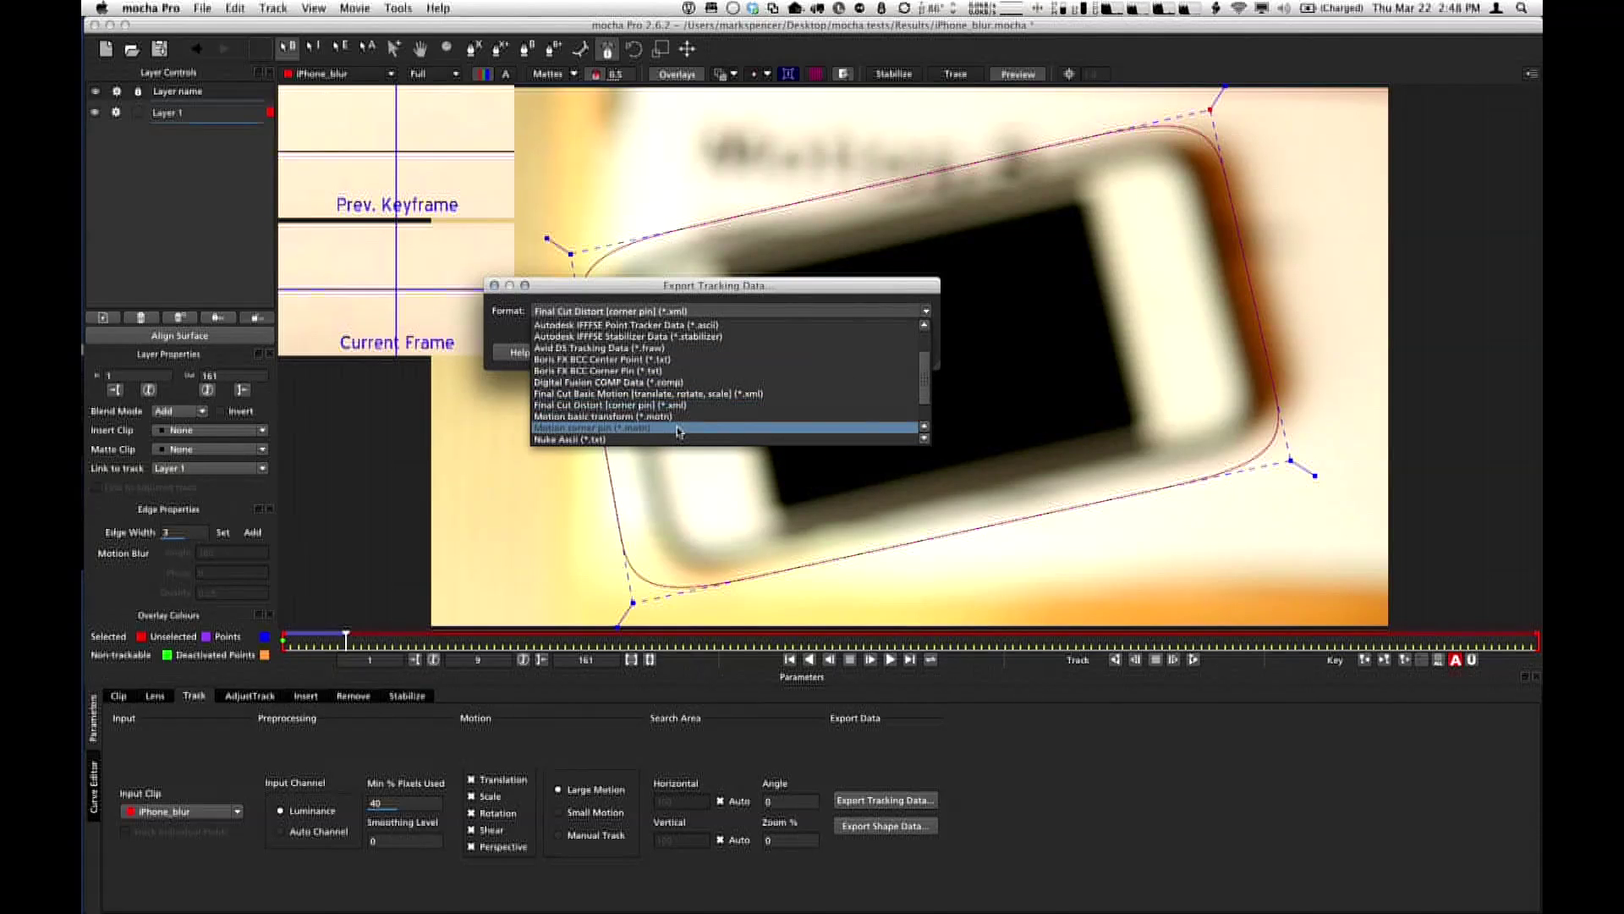
{"action": "left_click", "coordinate": [618, 428]}
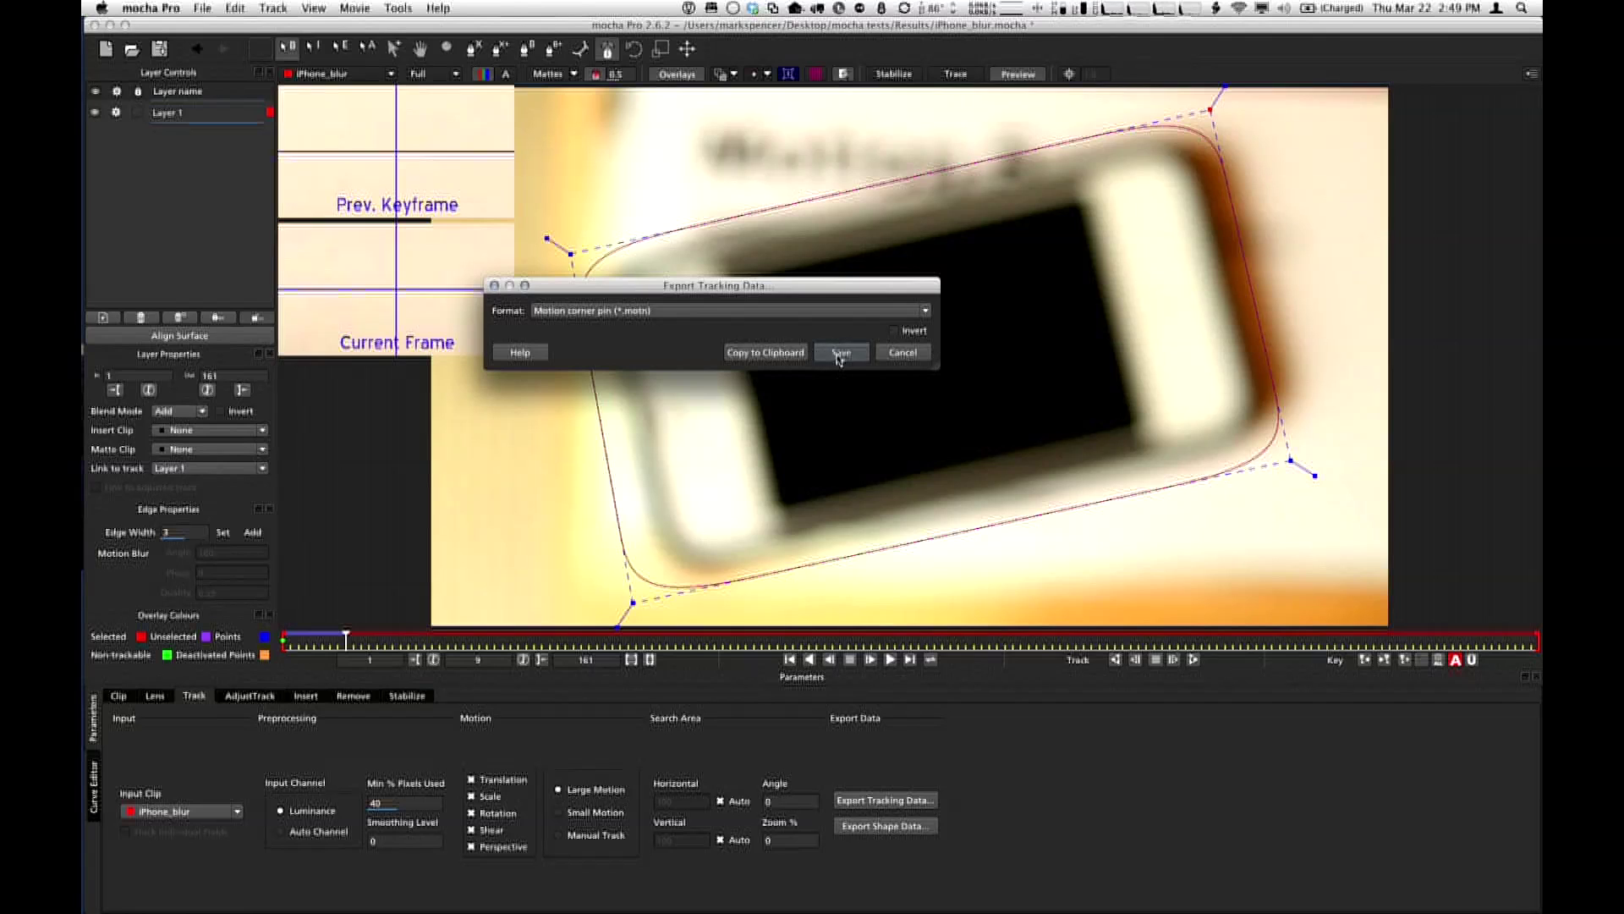
{"action": "left_click", "coordinate": [899, 356]}
Switch back to Motion and move the Match Move settings panel aside
{"action": "key", "text": "super+Tab"}
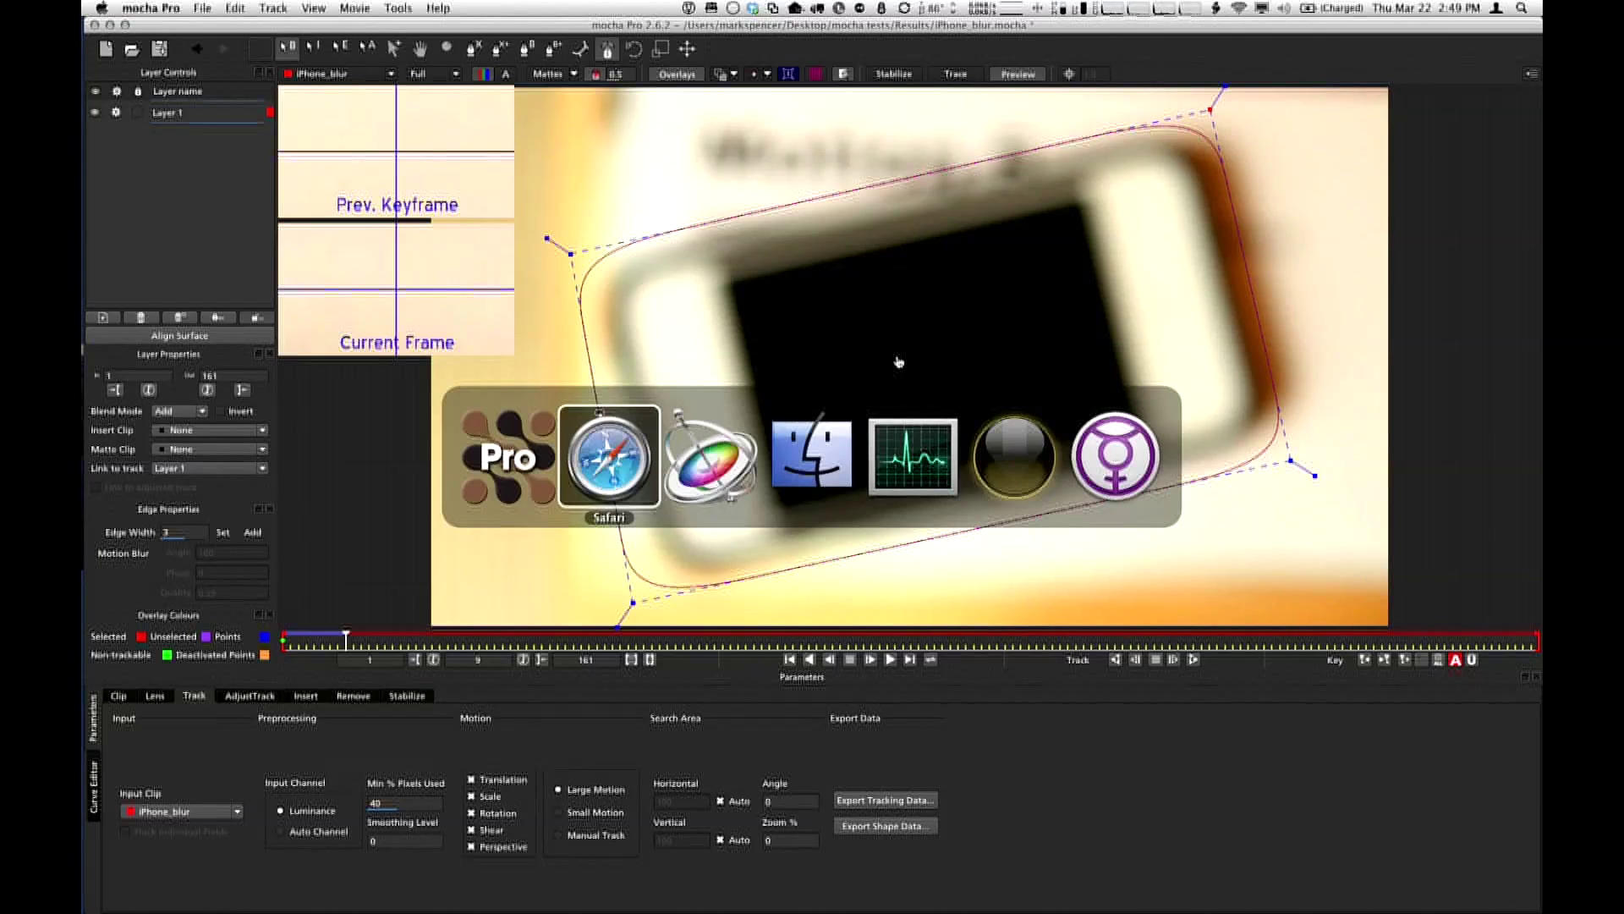
{"action": "key", "text": "super+Tab"}
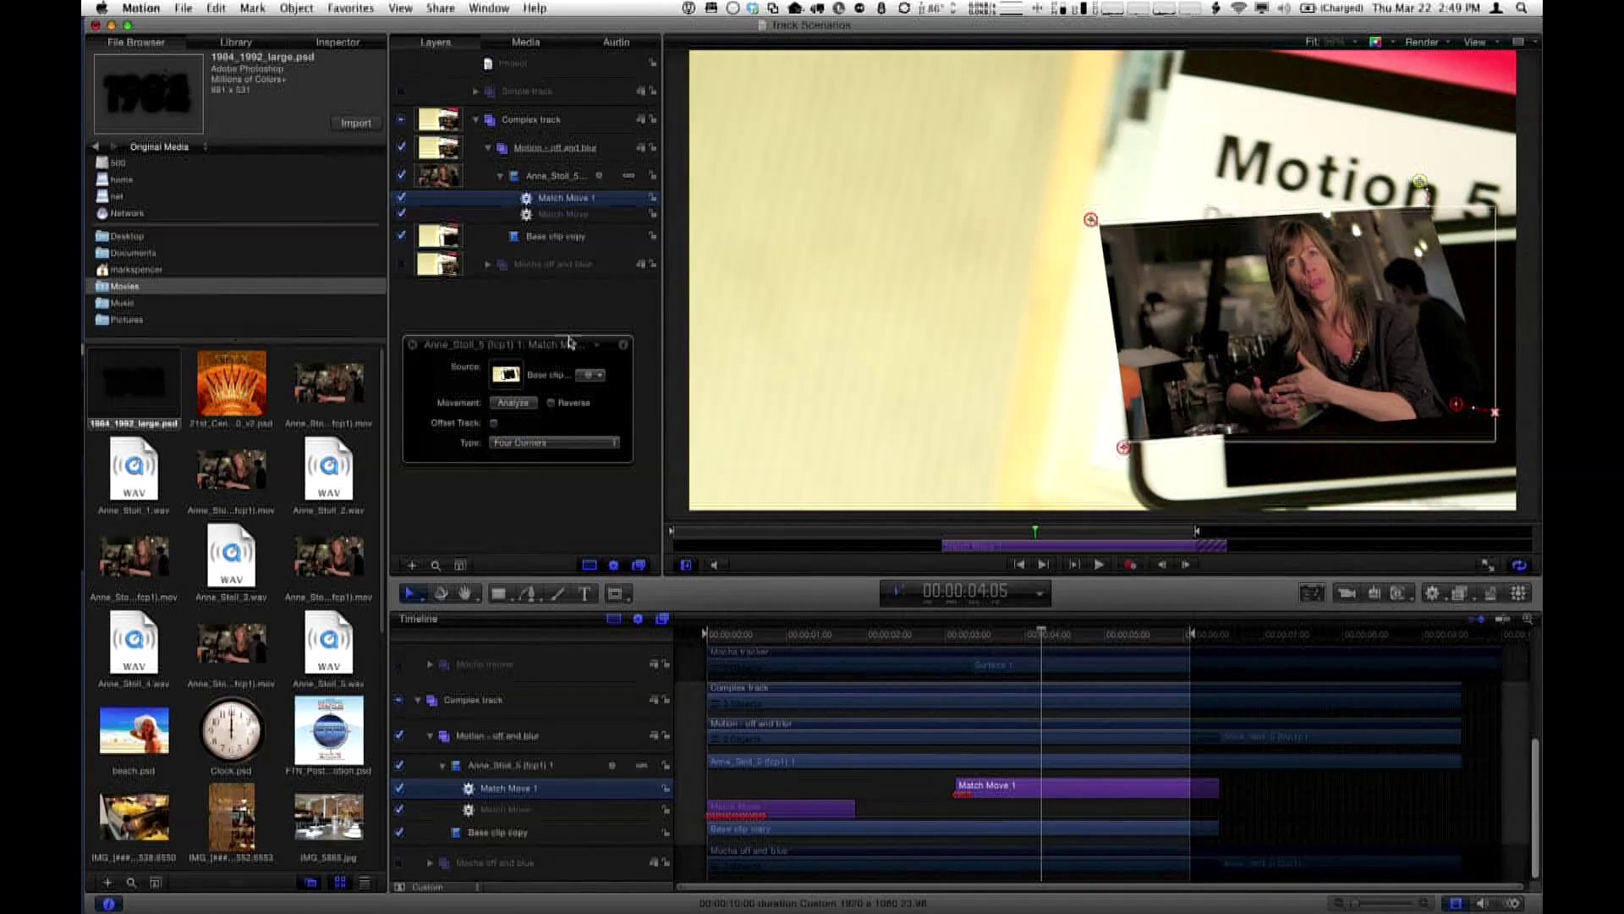
{"action": "left_click_drag", "start_coordinate": [569, 342], "coordinate": [395, 400]}
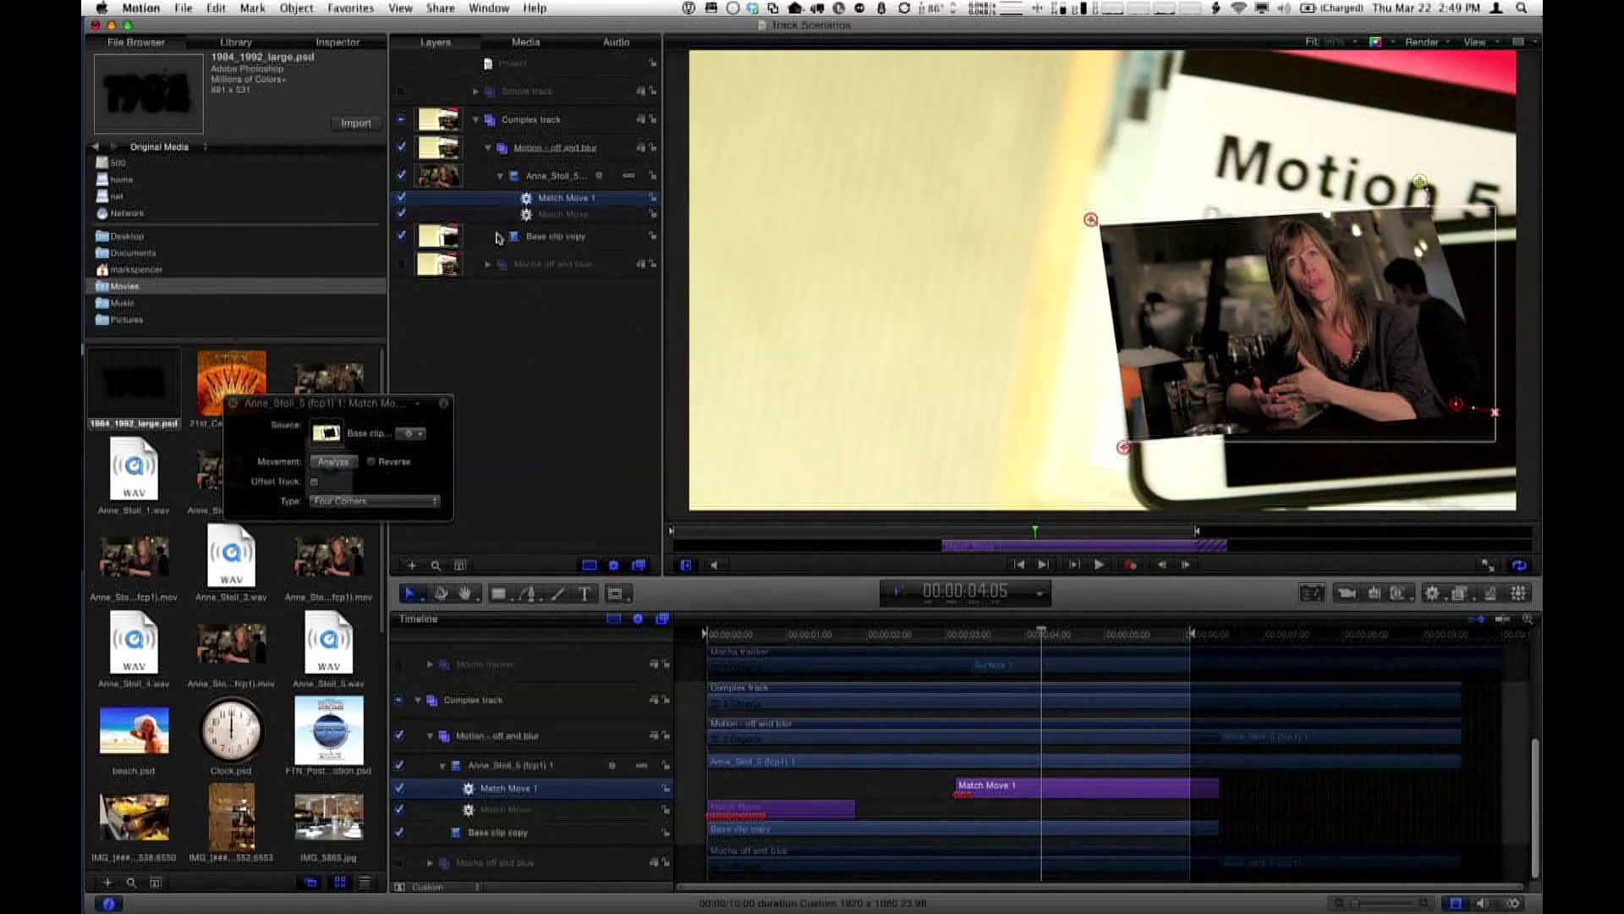
Enable the Mocha group and disable and collapse the Motion group, then expand Mocha at frame 0
{"action": "left_click", "coordinate": [401, 265]}
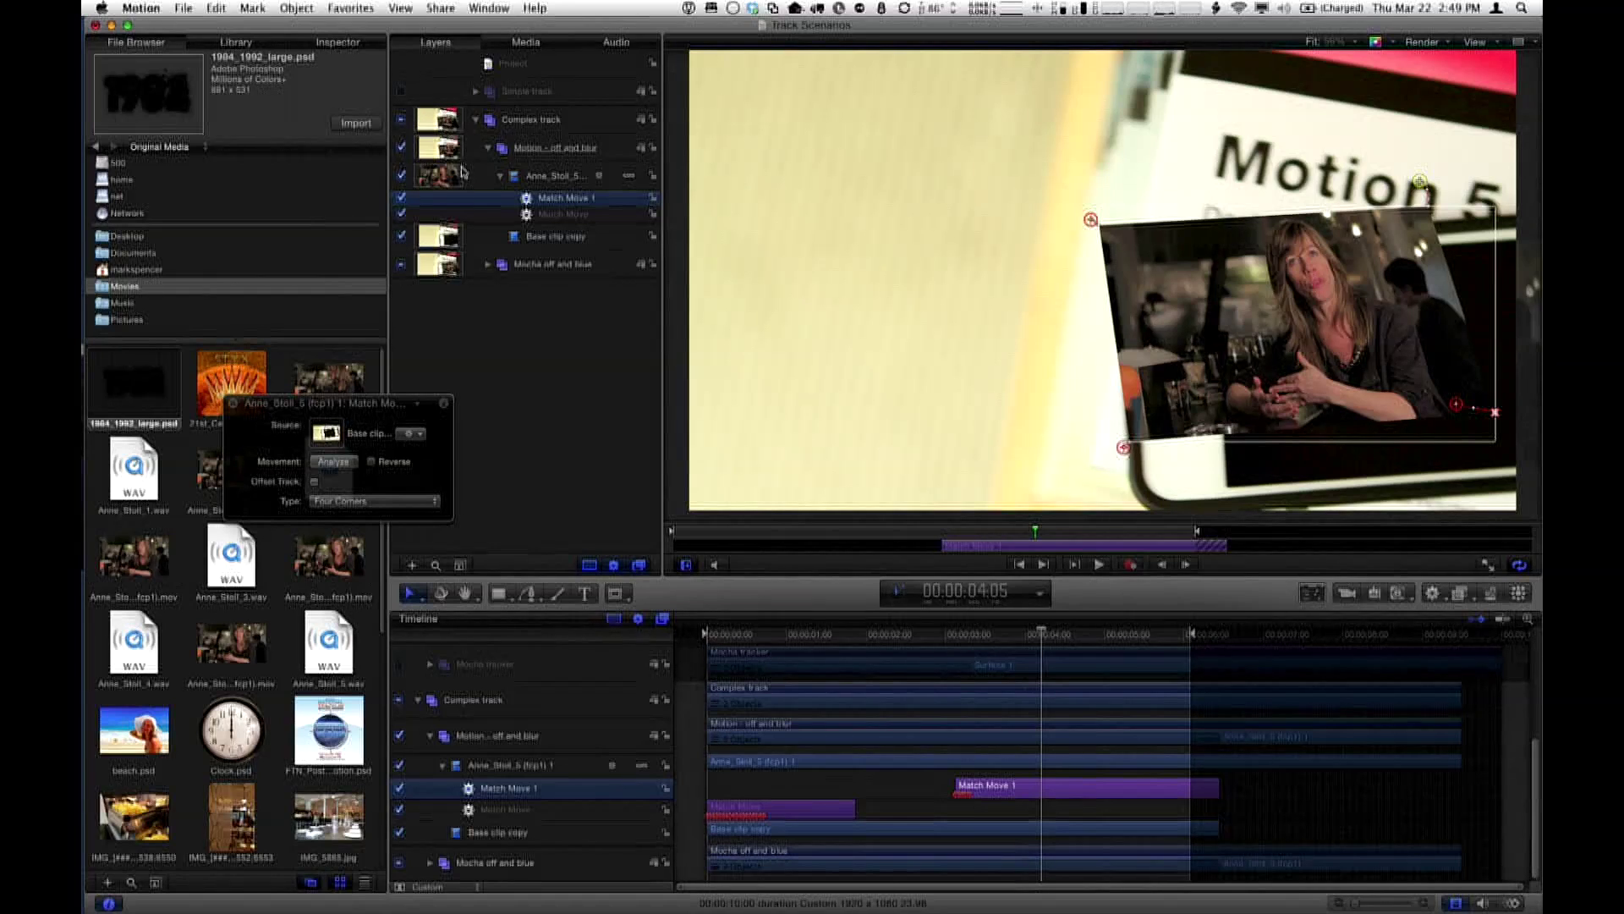
{"action": "left_click", "coordinate": [402, 148]}
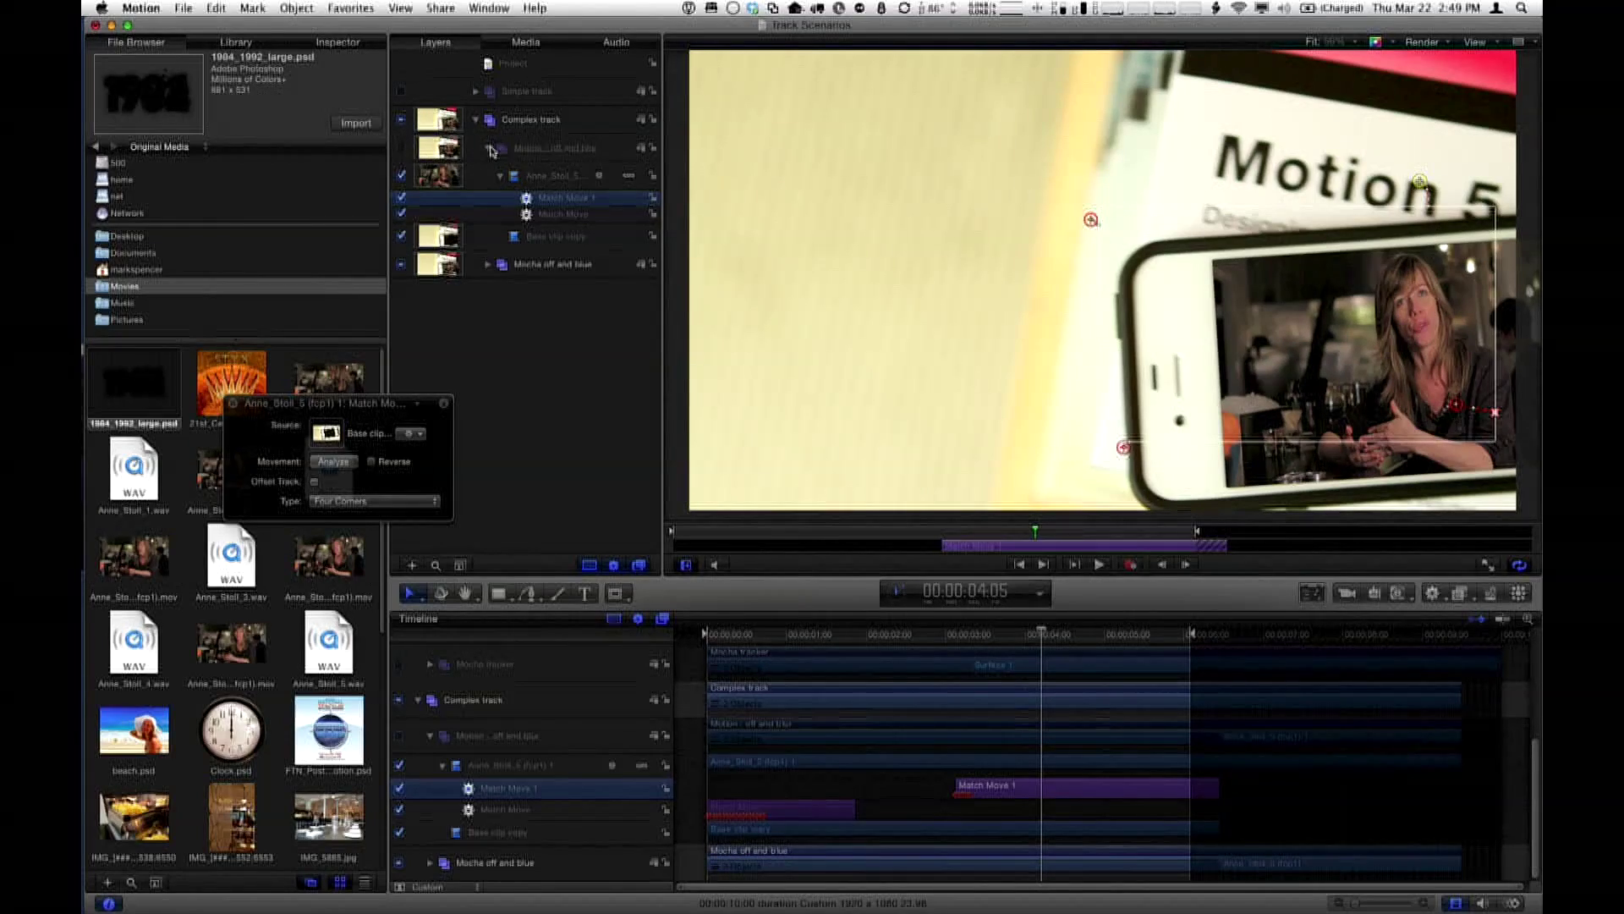
{"action": "left_click", "coordinate": [490, 150]}
{"action": "left_click", "coordinate": [488, 177]}
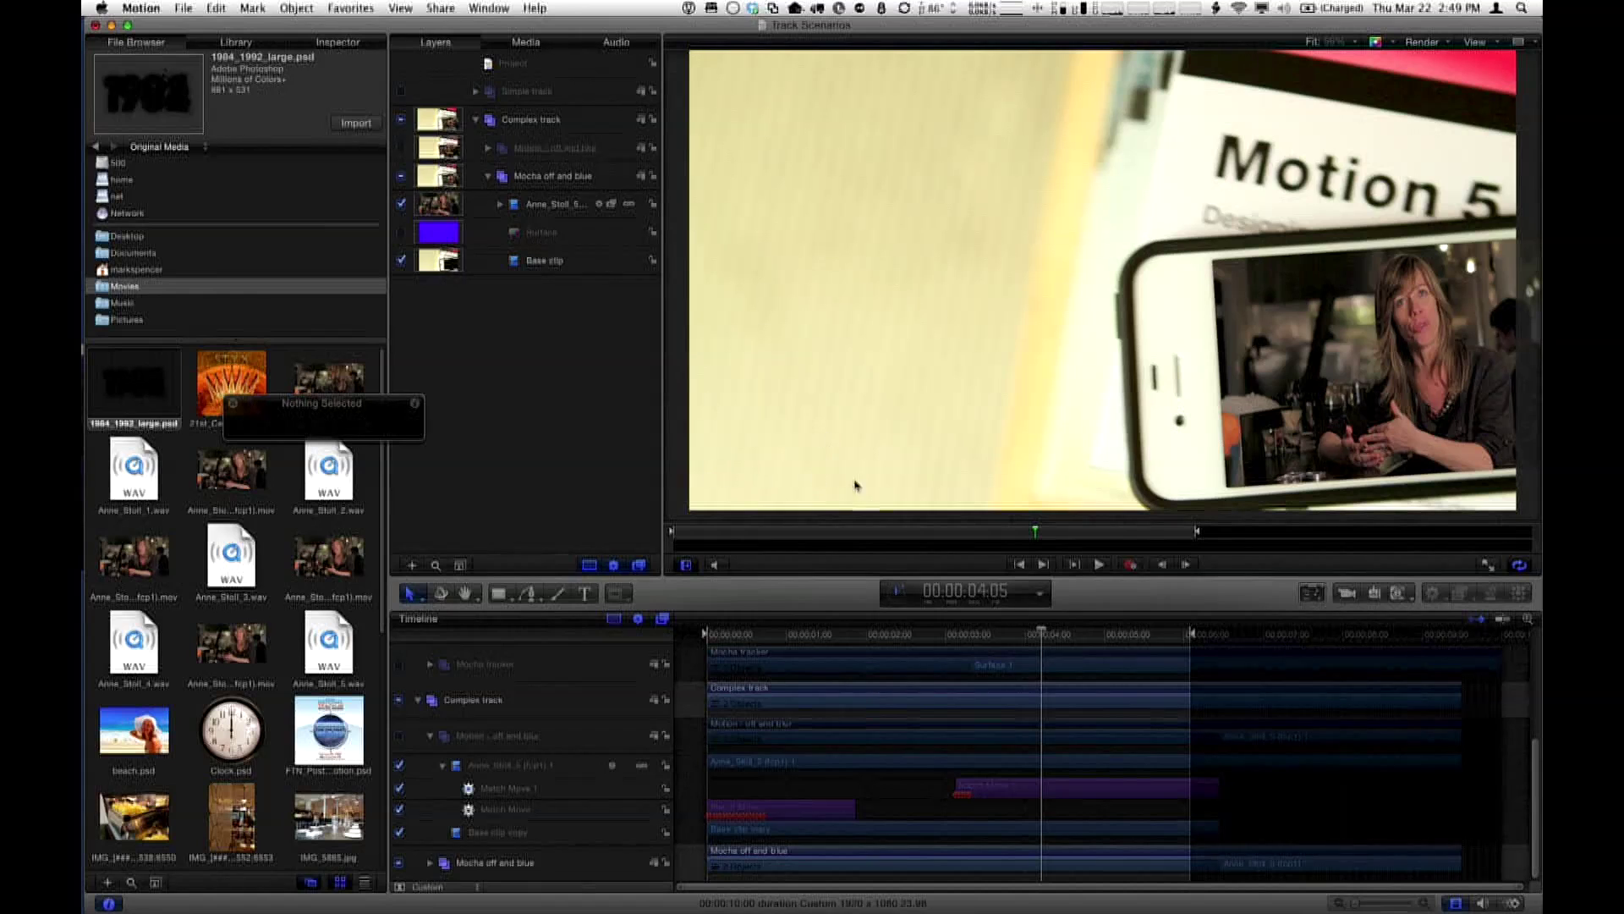
{"action": "left_click_drag", "start_coordinate": [879, 536], "coordinate": [672, 533]}
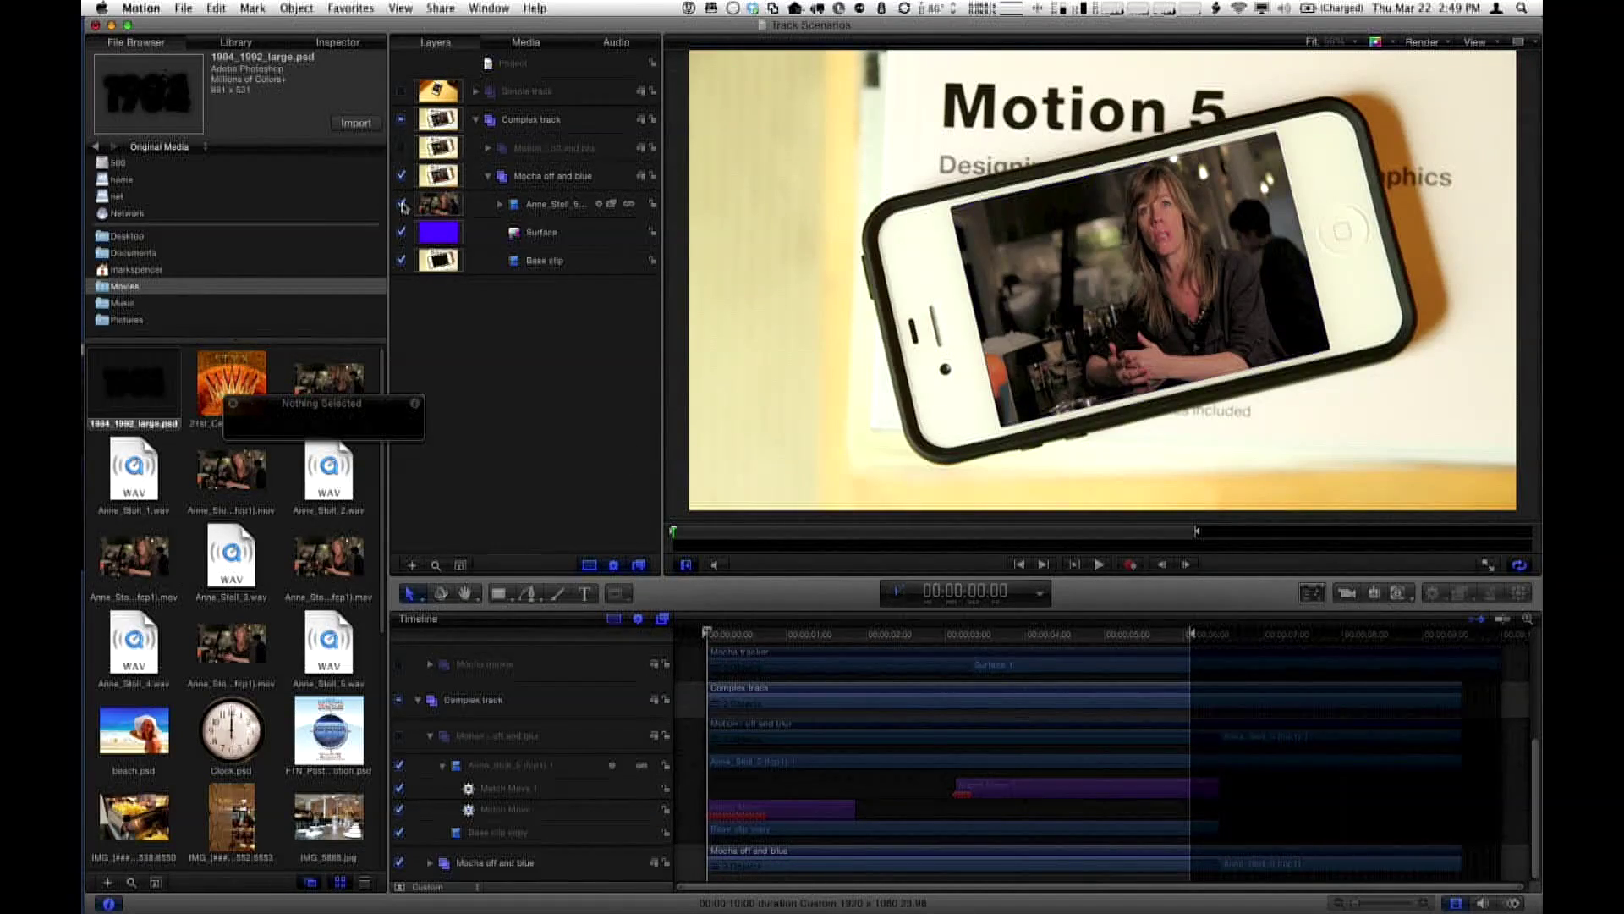
{"action": "left_click", "coordinate": [402, 204]}
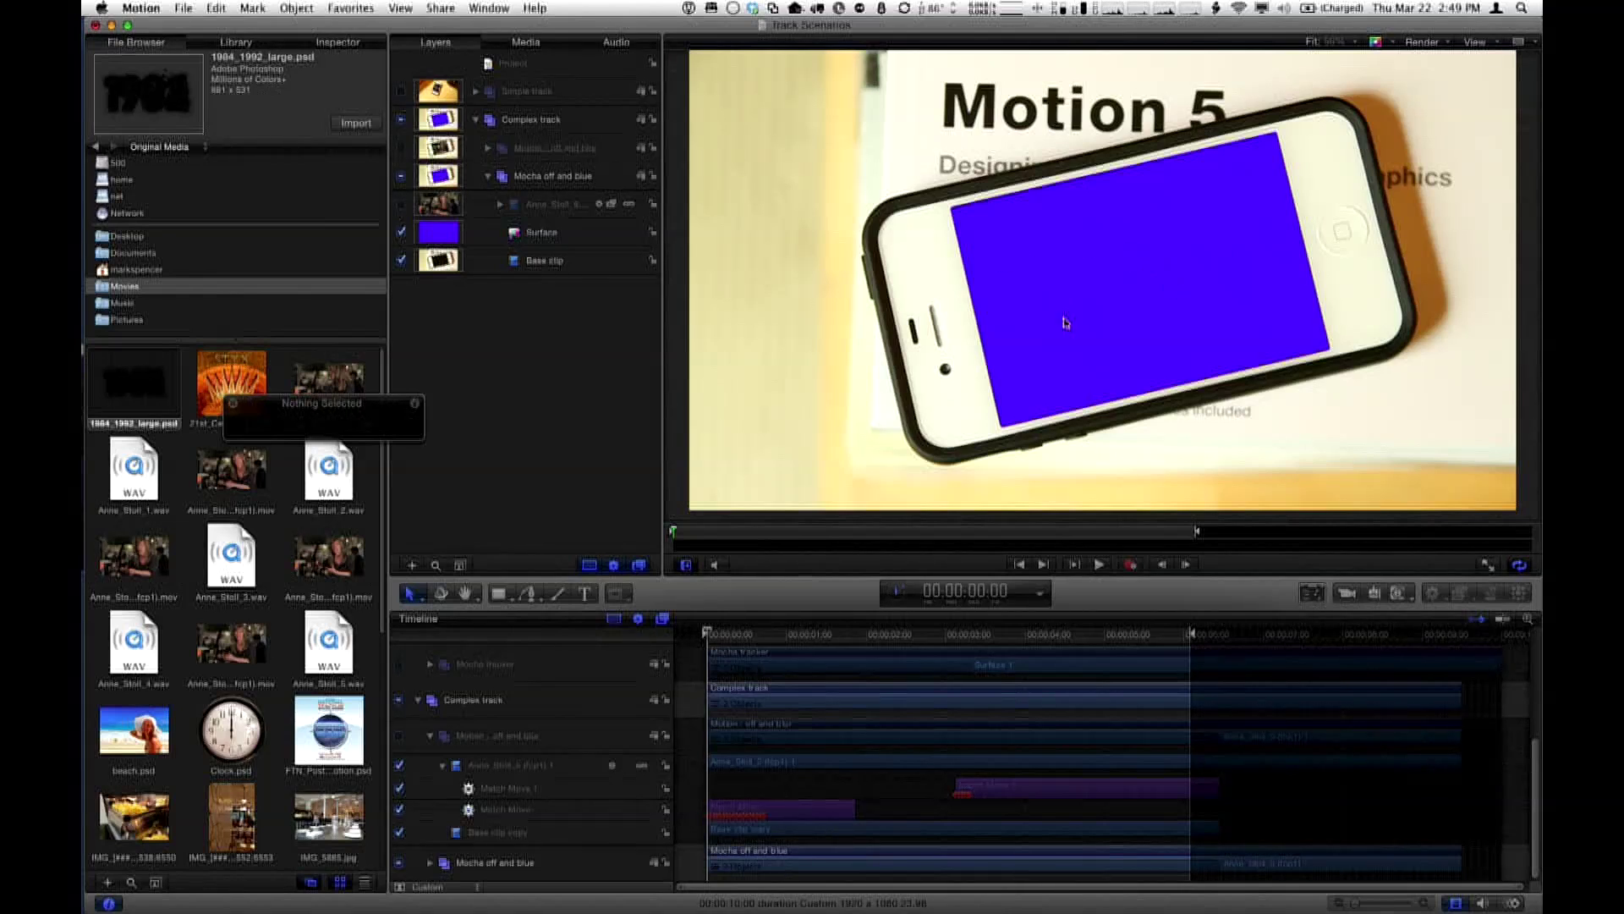
{"action": "left_click_drag", "start_coordinate": [742, 636], "coordinate": [689, 639]}
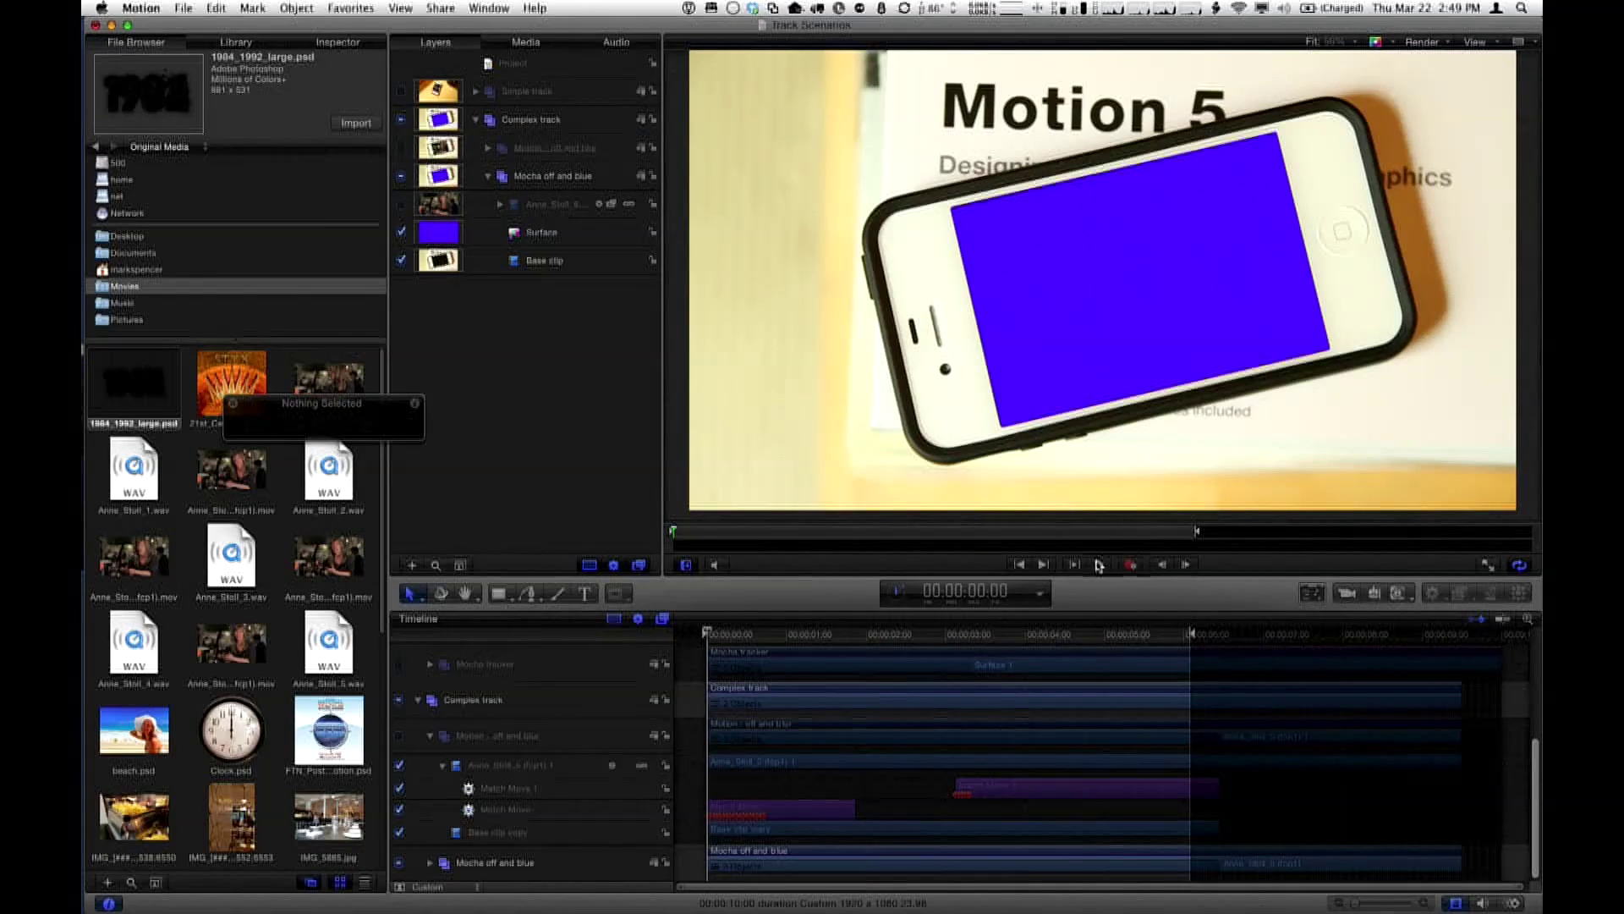
{"action": "left_click", "coordinate": [1099, 566]}
{"action": "left_click", "coordinate": [500, 205]}
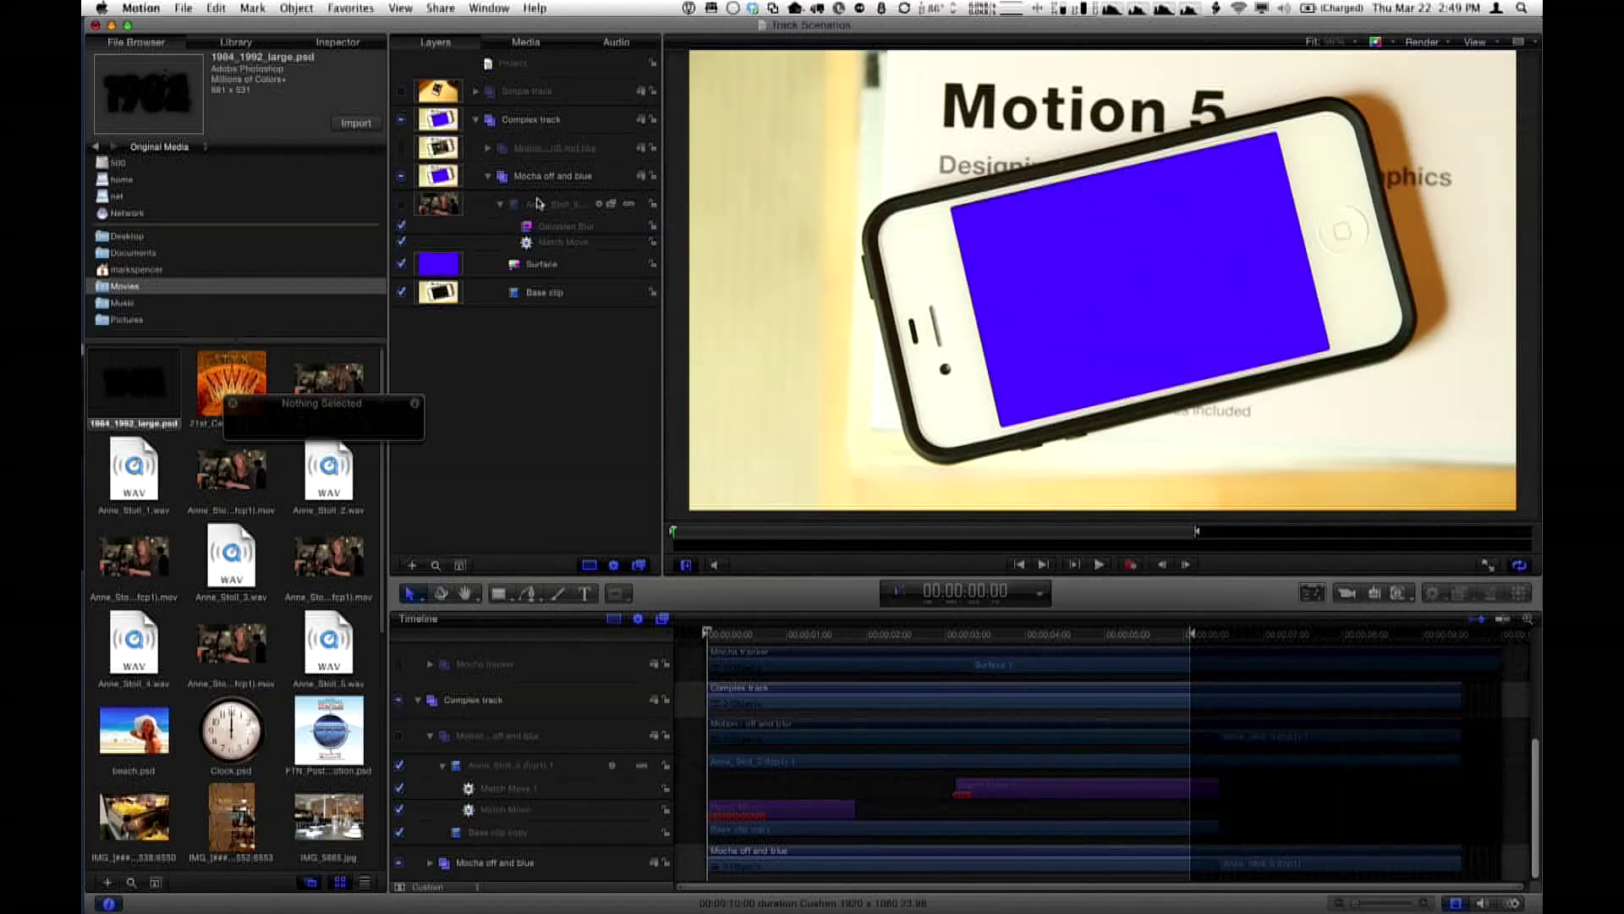
{"action": "left_click", "coordinate": [400, 203]}
{"action": "left_click", "coordinate": [542, 206]}
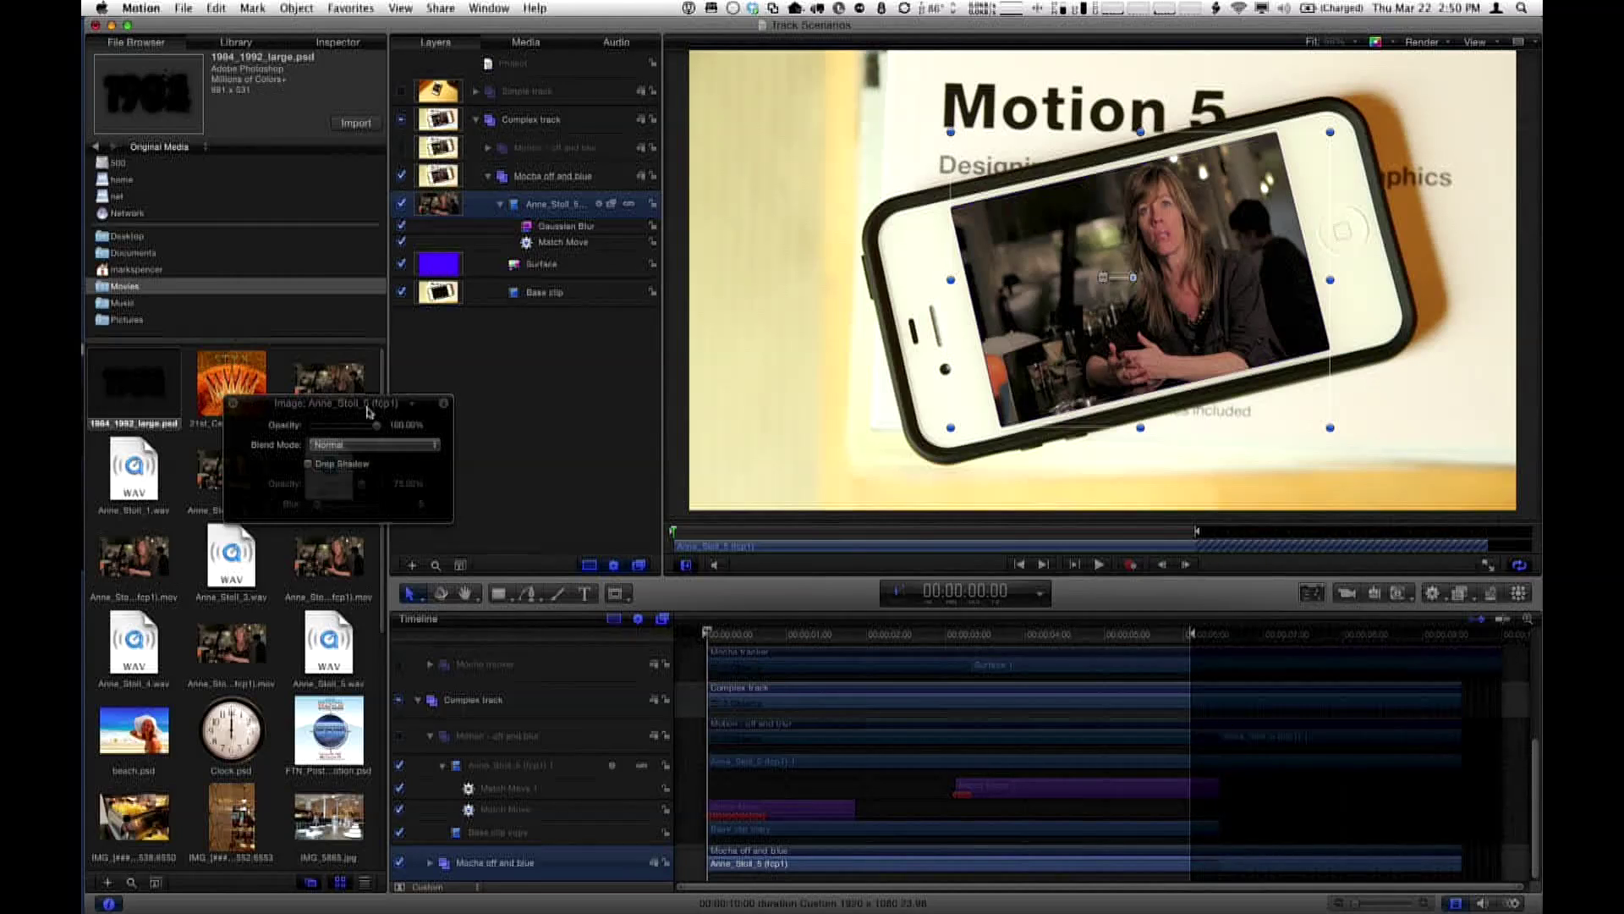
{"action": "left_click_drag", "start_coordinate": [362, 407], "coordinate": [544, 349]}
{"action": "left_click", "coordinate": [551, 246]}
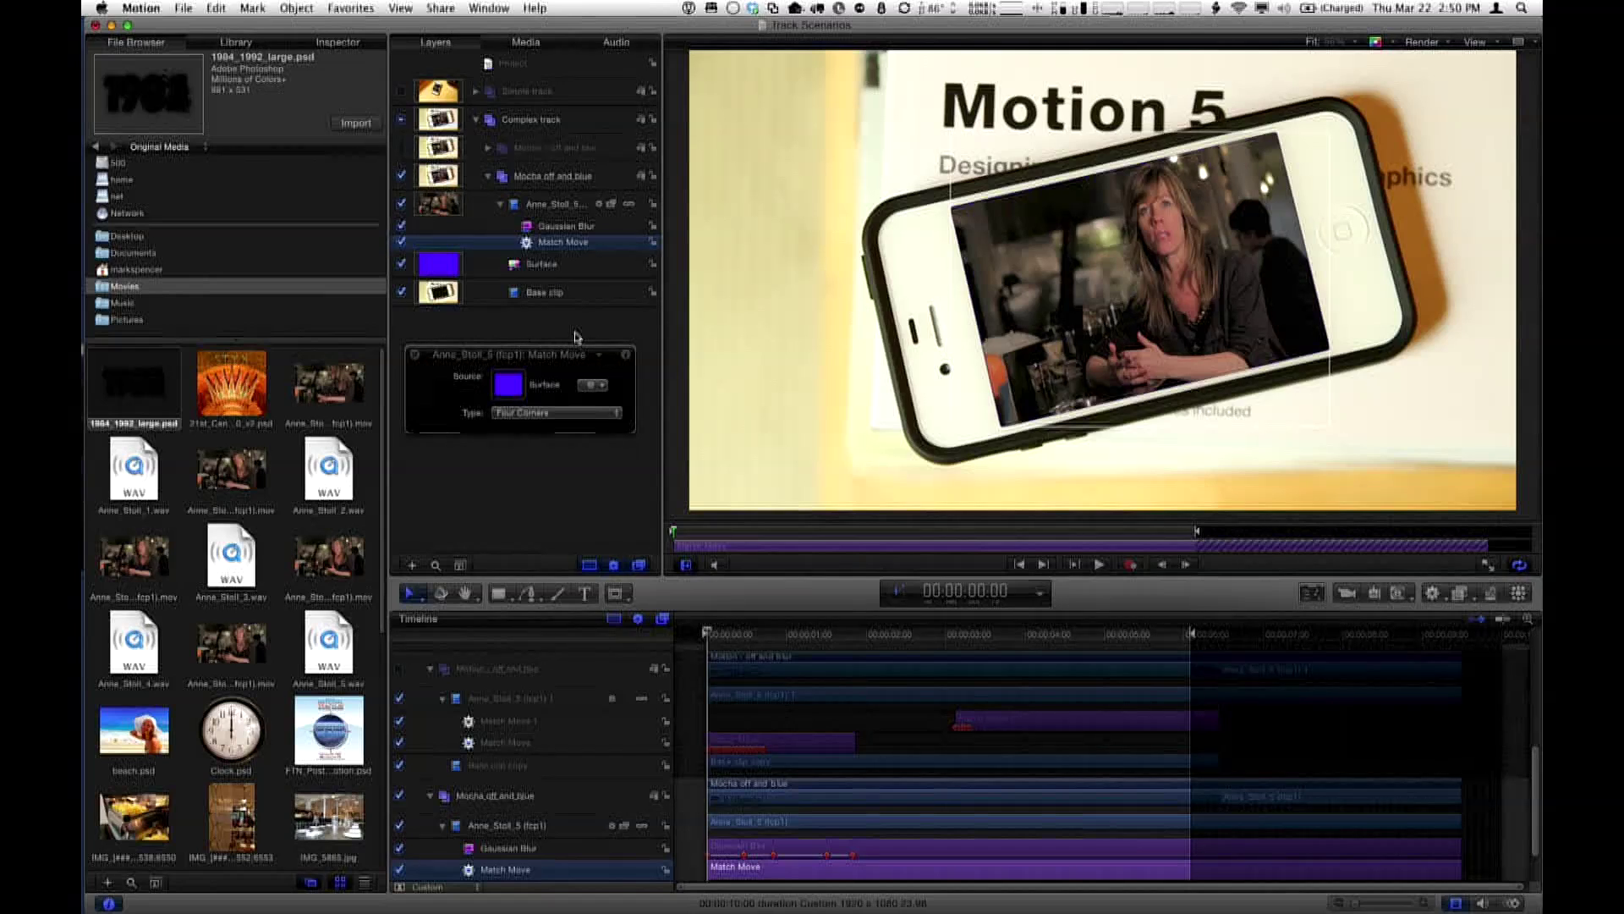
{"action": "left_click", "coordinate": [568, 227]}
Preview the composite, turn off the blue Surface layer, and play the blurred result again
{"action": "scroll", "coordinate": [804, 825], "scroll_direction": "down", "scroll_amount": 3}
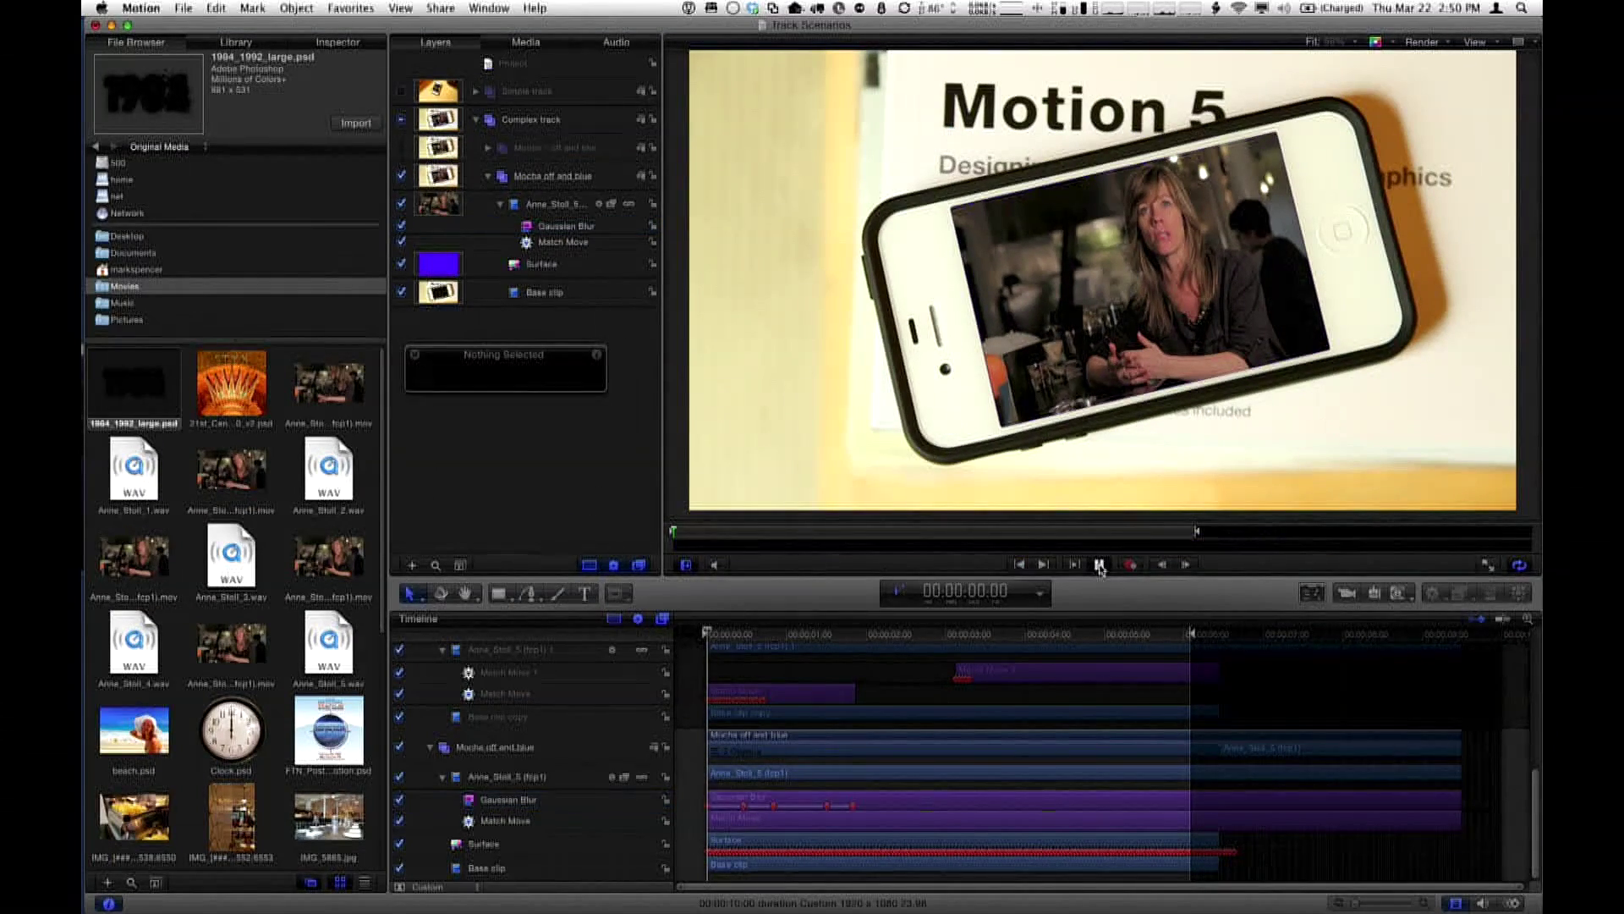
{"action": "left_click", "coordinate": [1100, 566]}
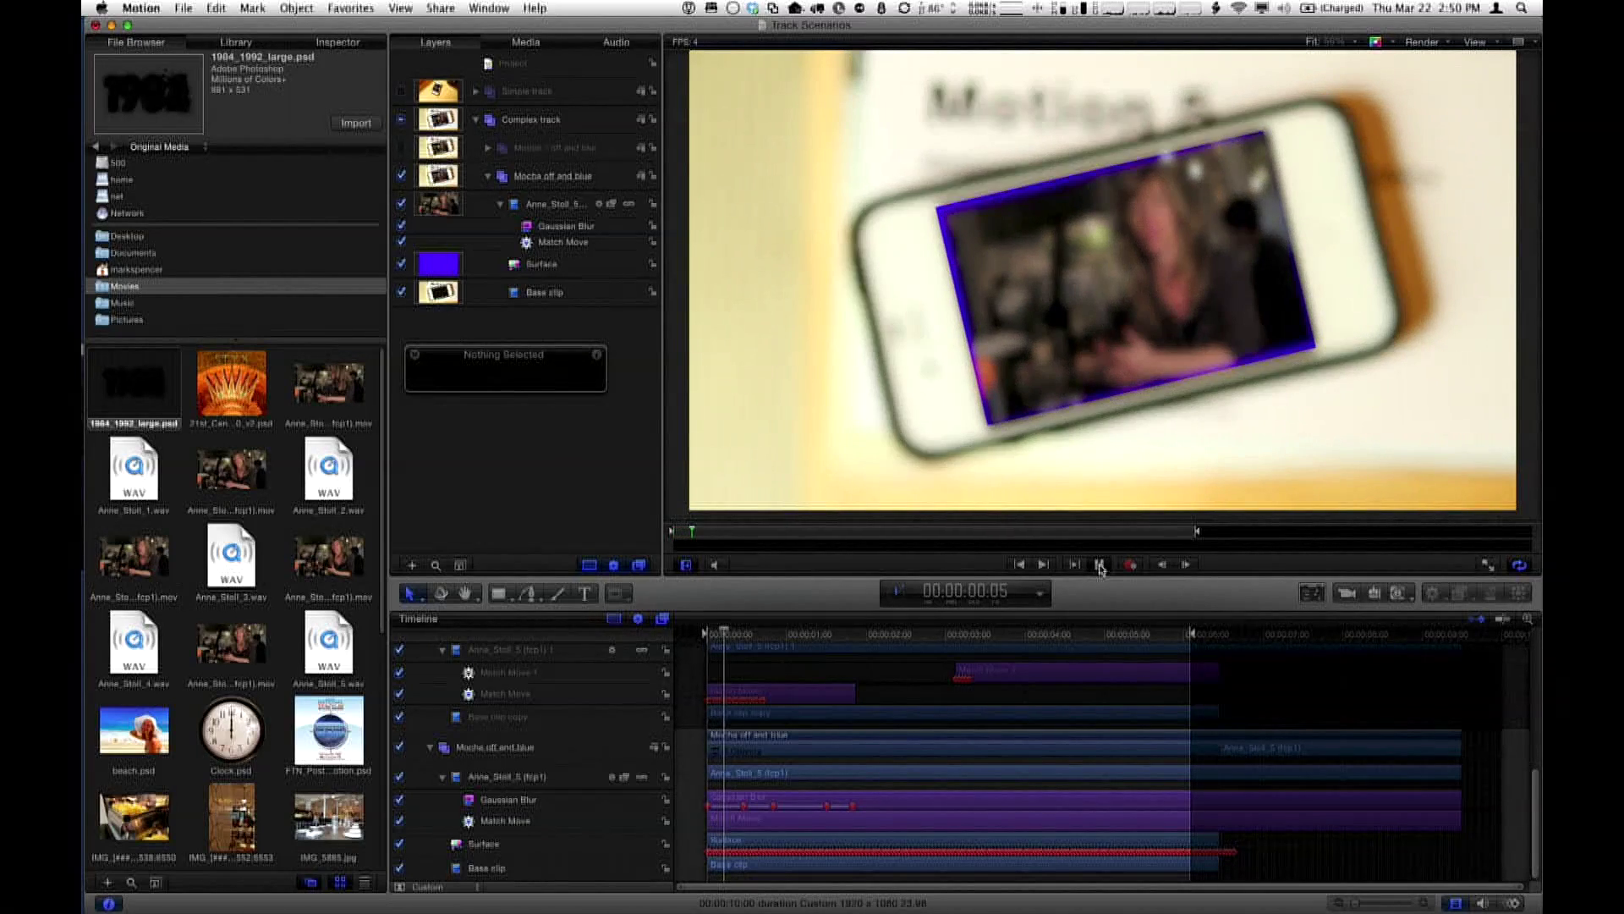
{"action": "left_click", "coordinate": [1100, 565]}
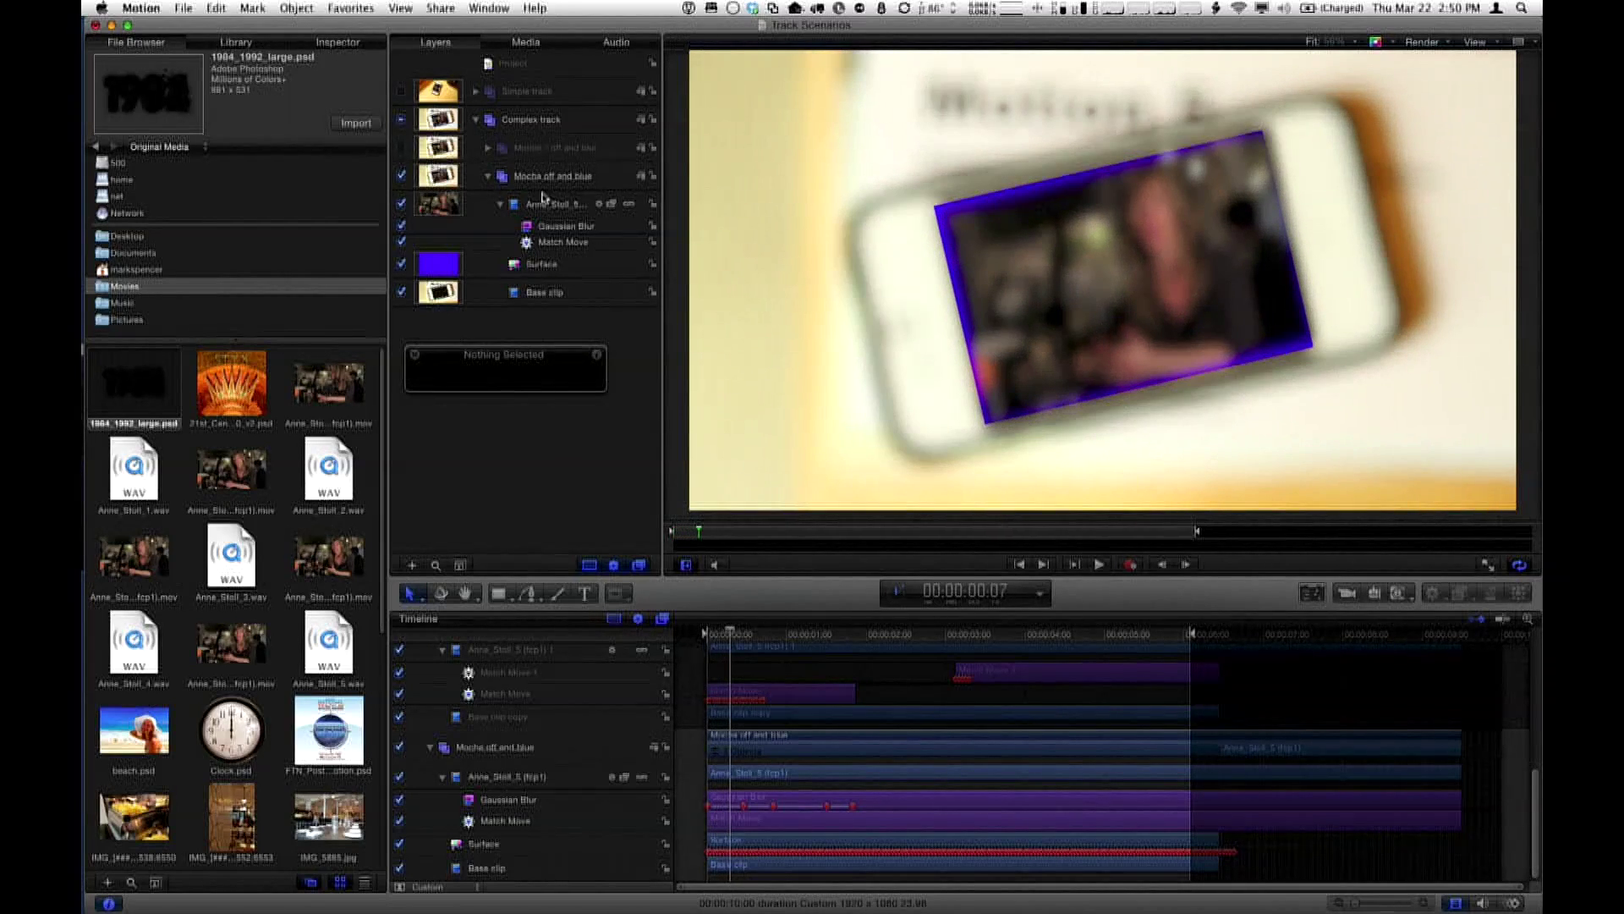
{"action": "left_click", "coordinate": [402, 264]}
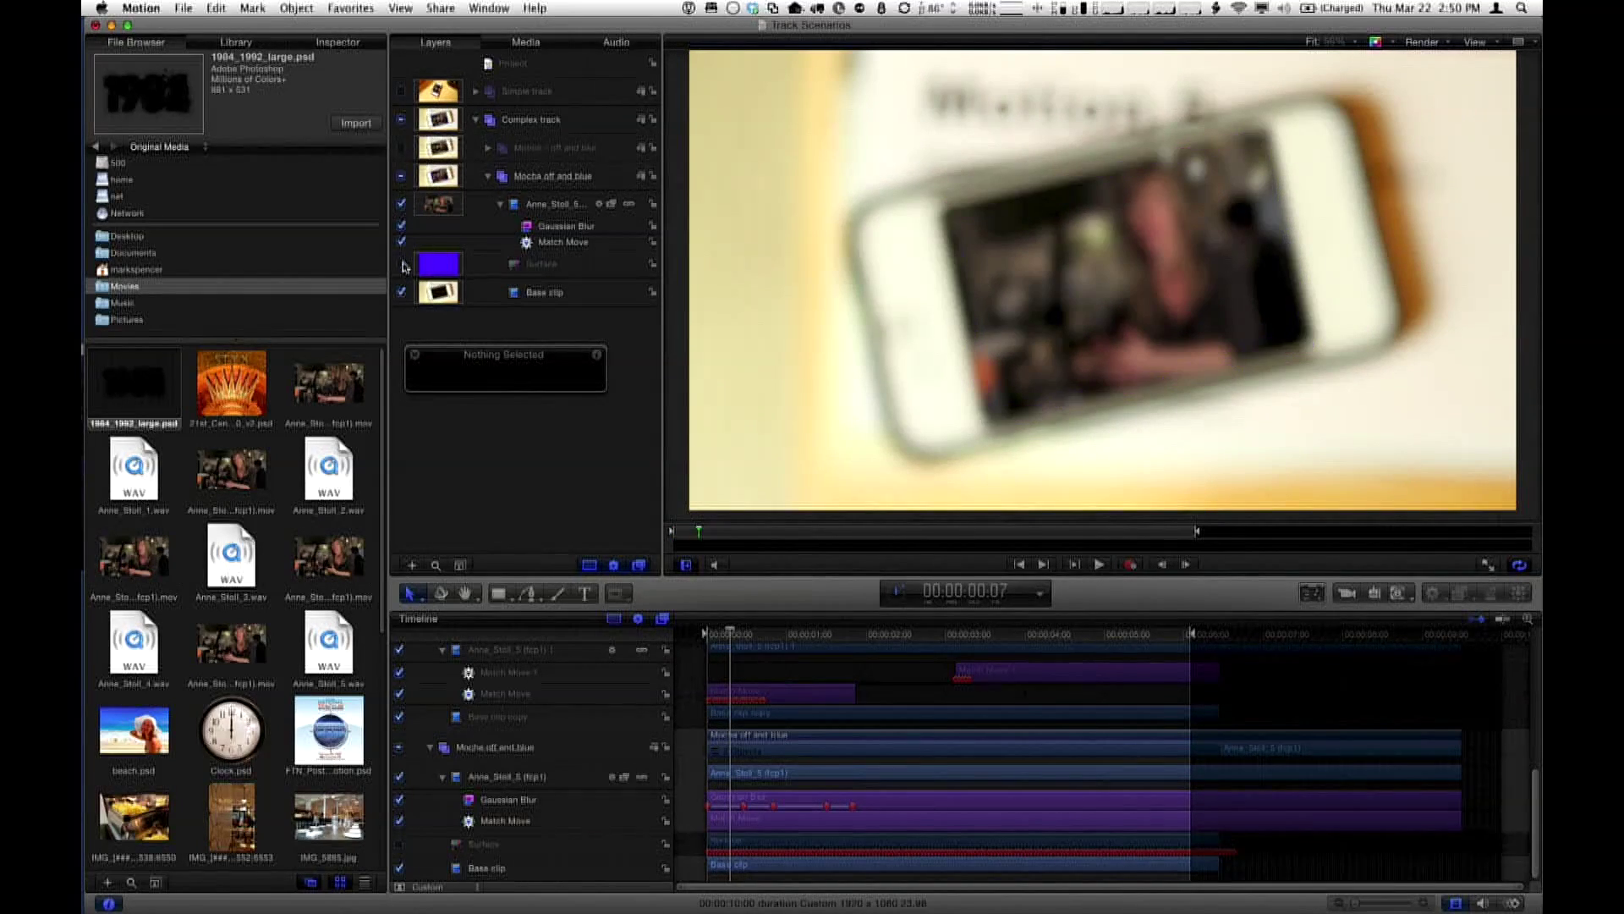
{"action": "left_click", "coordinate": [1099, 565]}
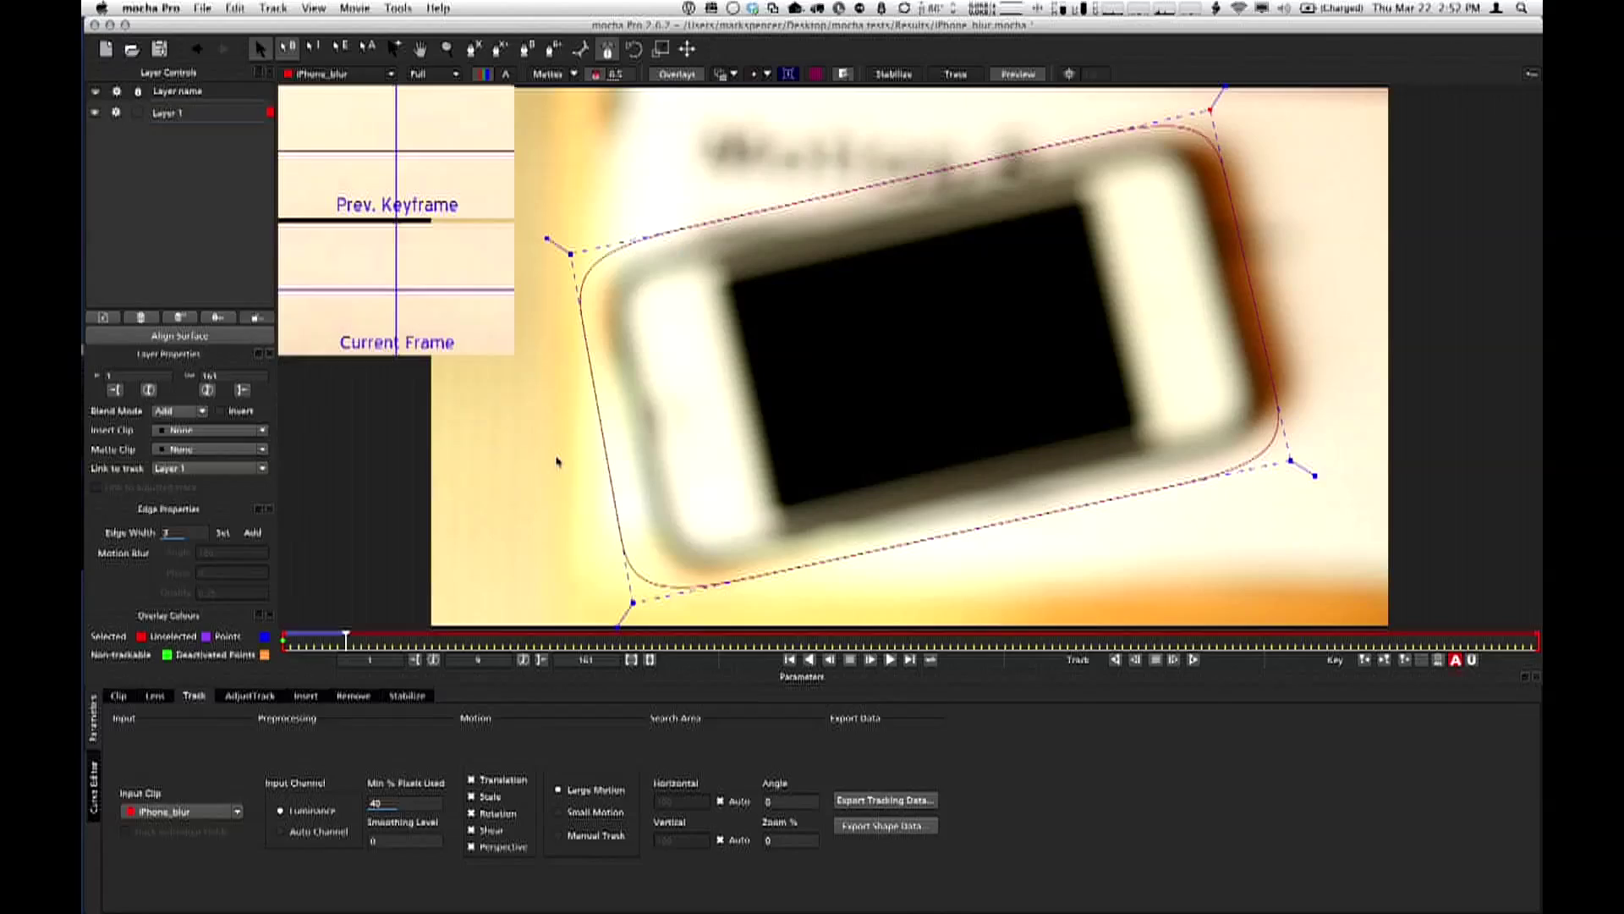
Switch to the Safari window showing the mocha Pro product page
{"action": "key", "text": "super+Tab"}
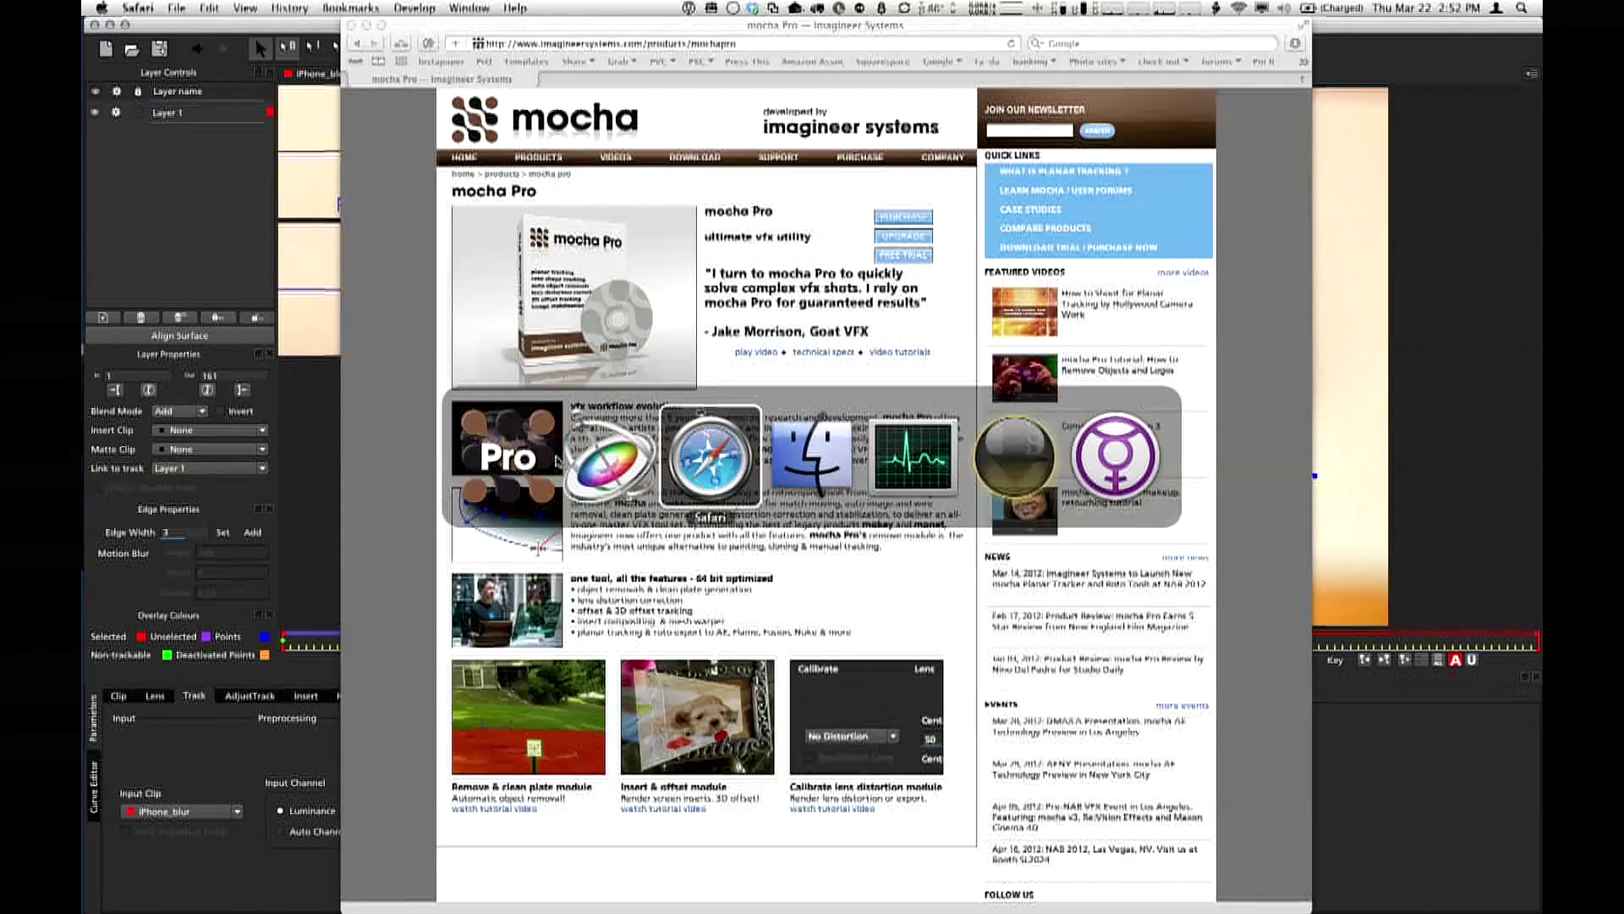